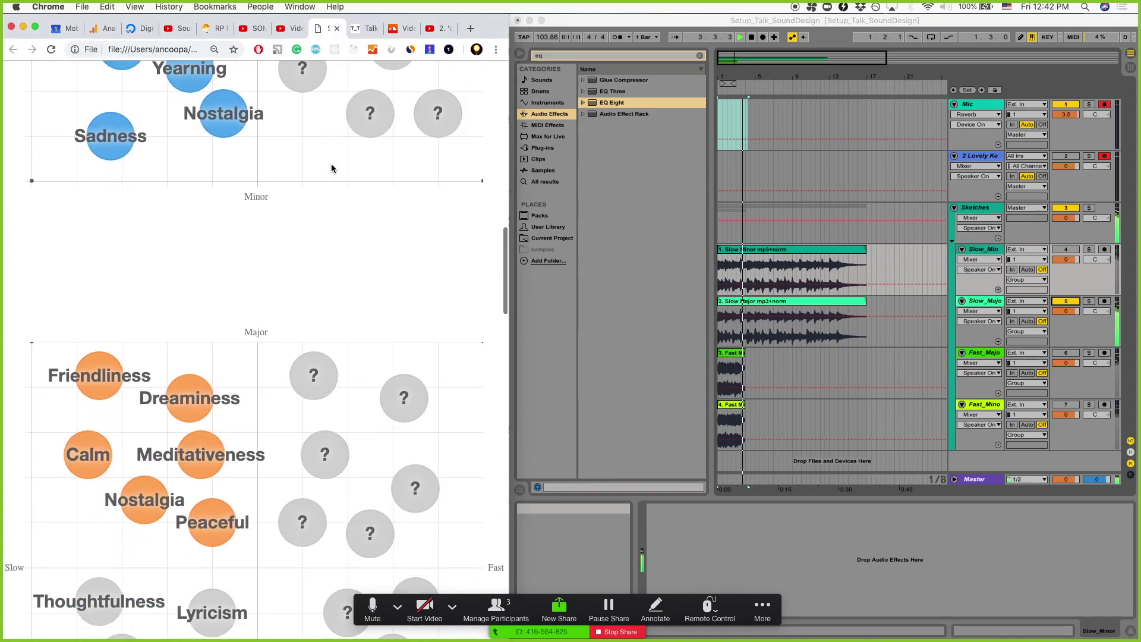
pyautogui.scroll(-4, 330, 163)
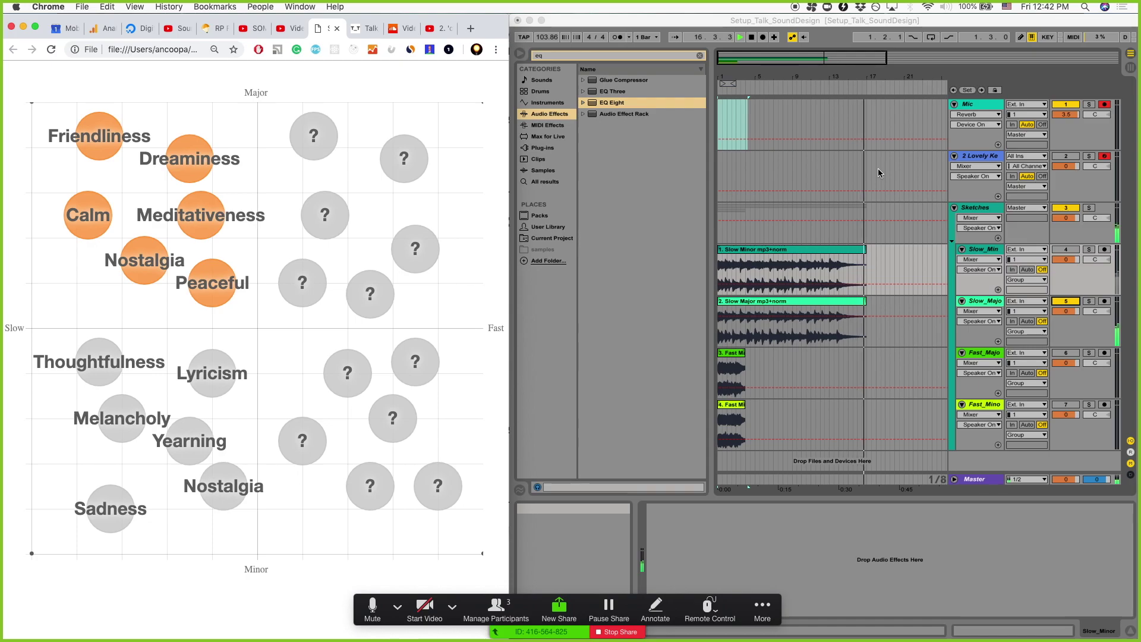
# Advance the chart to green fast-major emotions, then stop Live's playback and rewind to 1.1.1
pyautogui.press('pagedown')
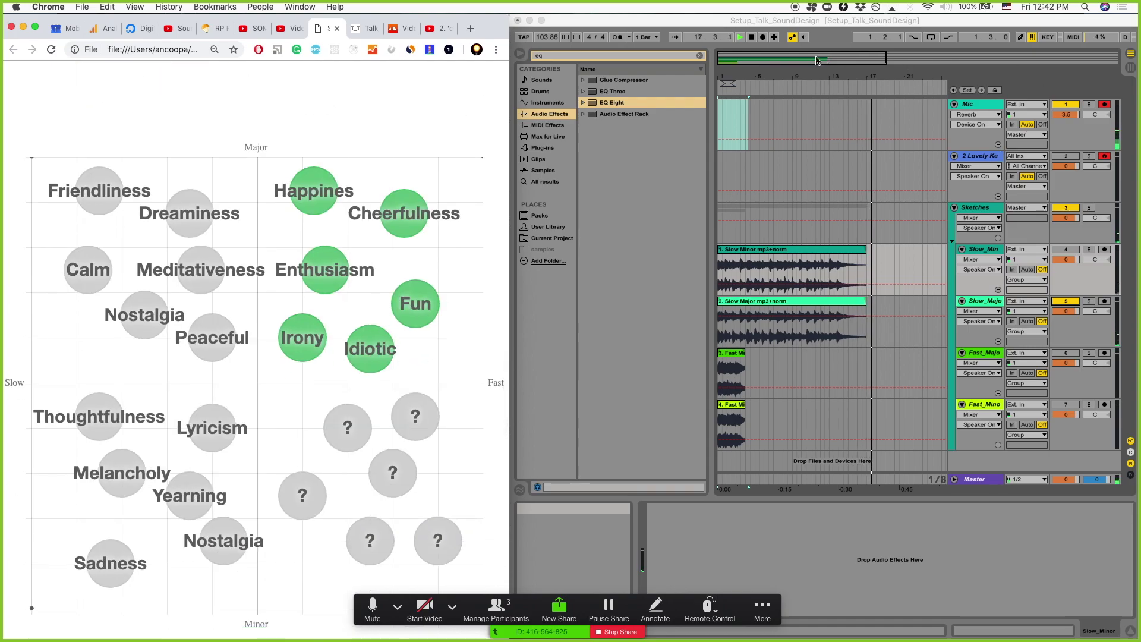
pyautogui.click(816, 60)
pyautogui.scroll(-5, 435, 243)
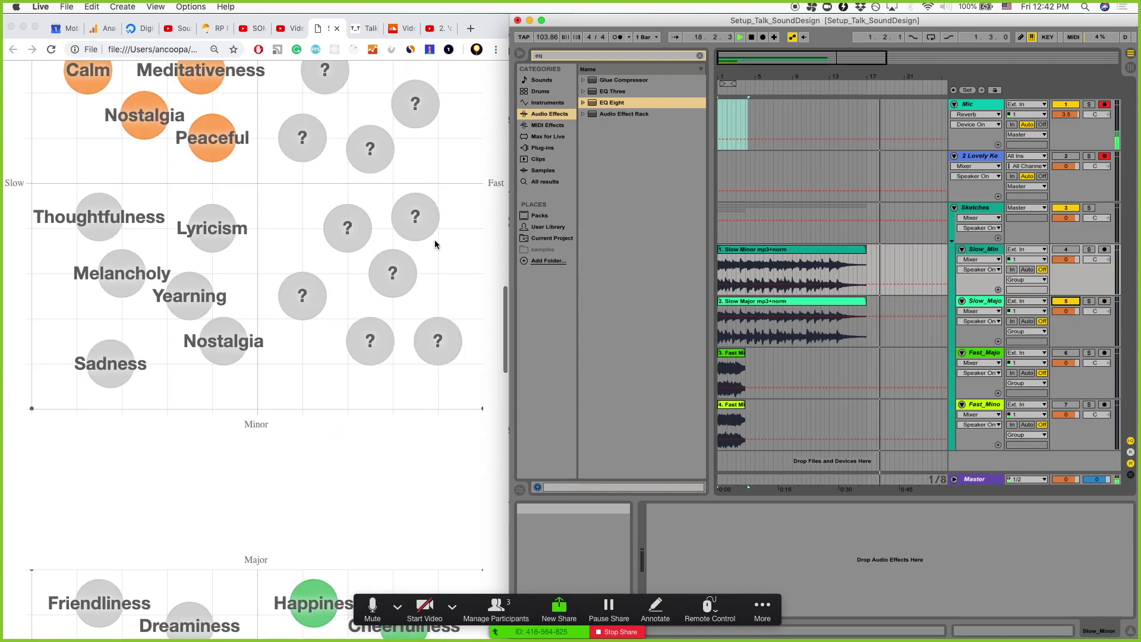
pyautogui.scroll(4, 435, 244)
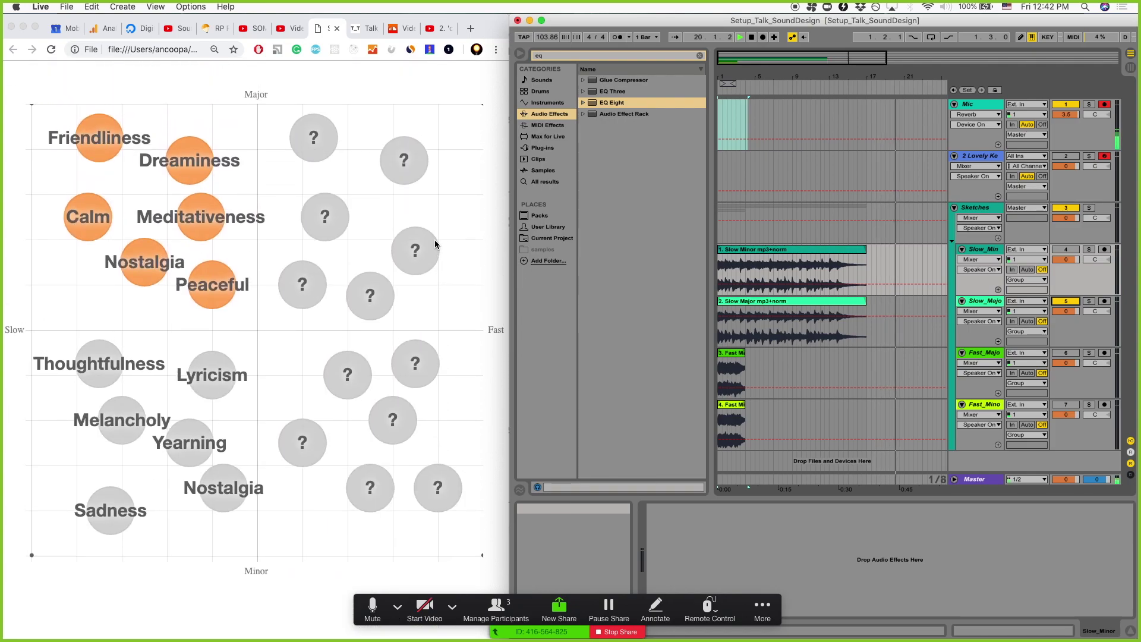
pyautogui.scroll(-5, 377, 294)
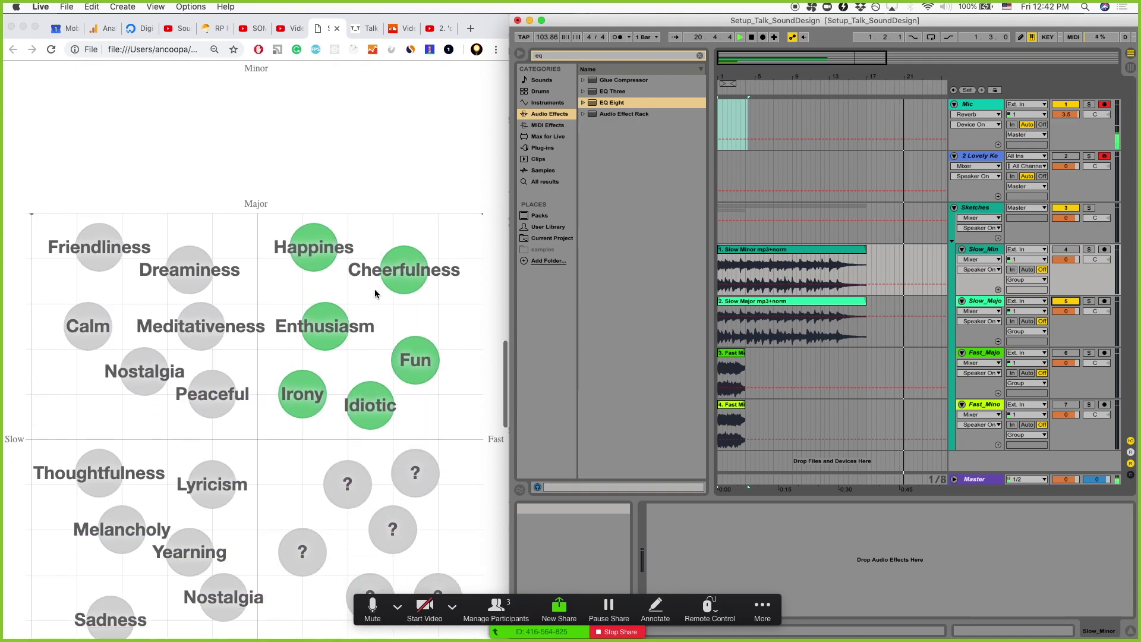
pyautogui.scroll(-3, 375, 293)
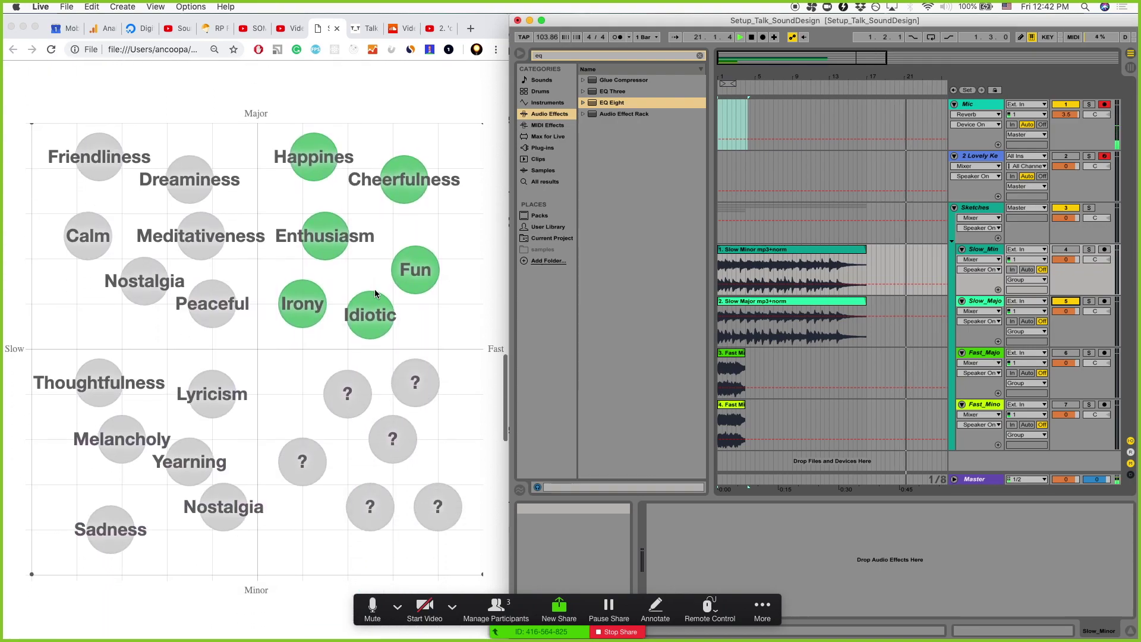
pyautogui.click(752, 38)
pyautogui.click(751, 38)
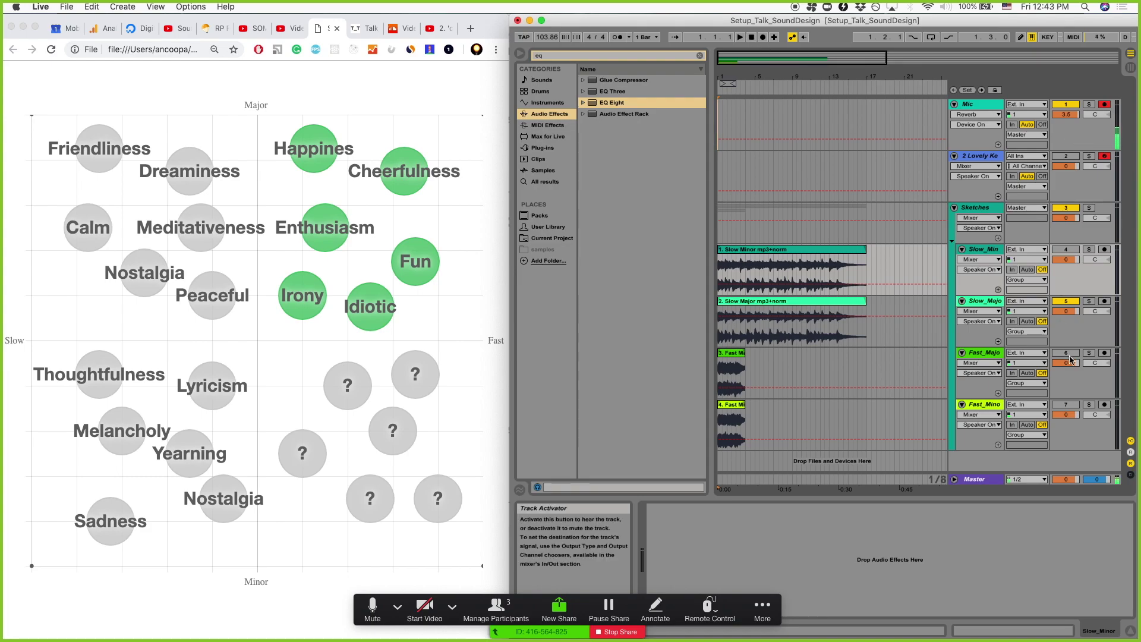
# Deactivate slow-major track 5 and play the fast-major track briefly before stopping
pyautogui.click(1065, 302)
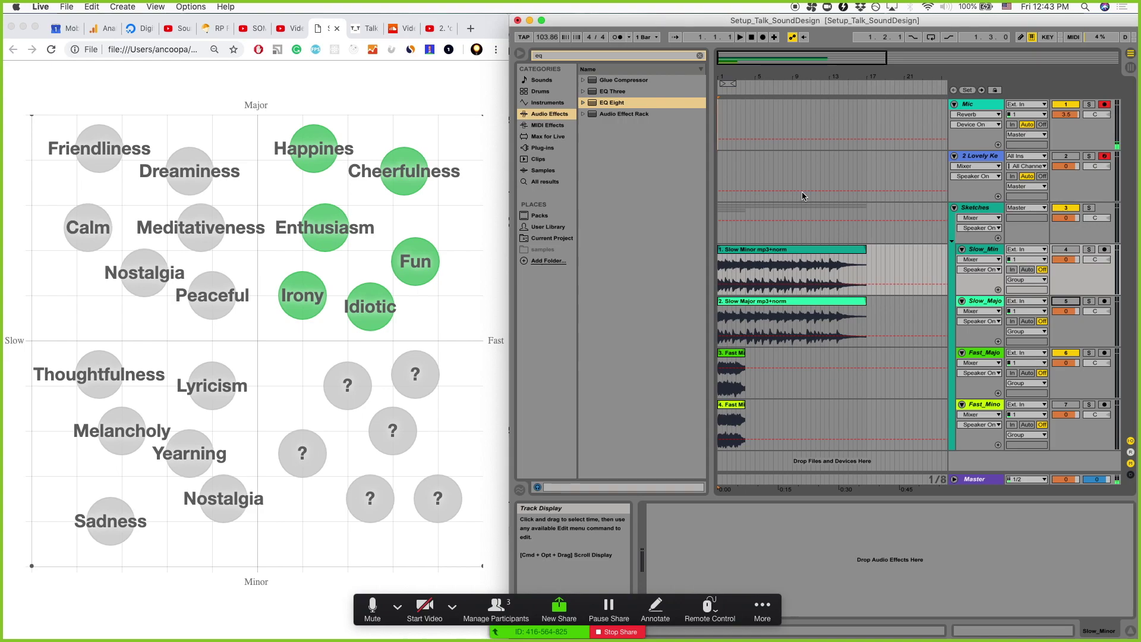
pyautogui.press('space')
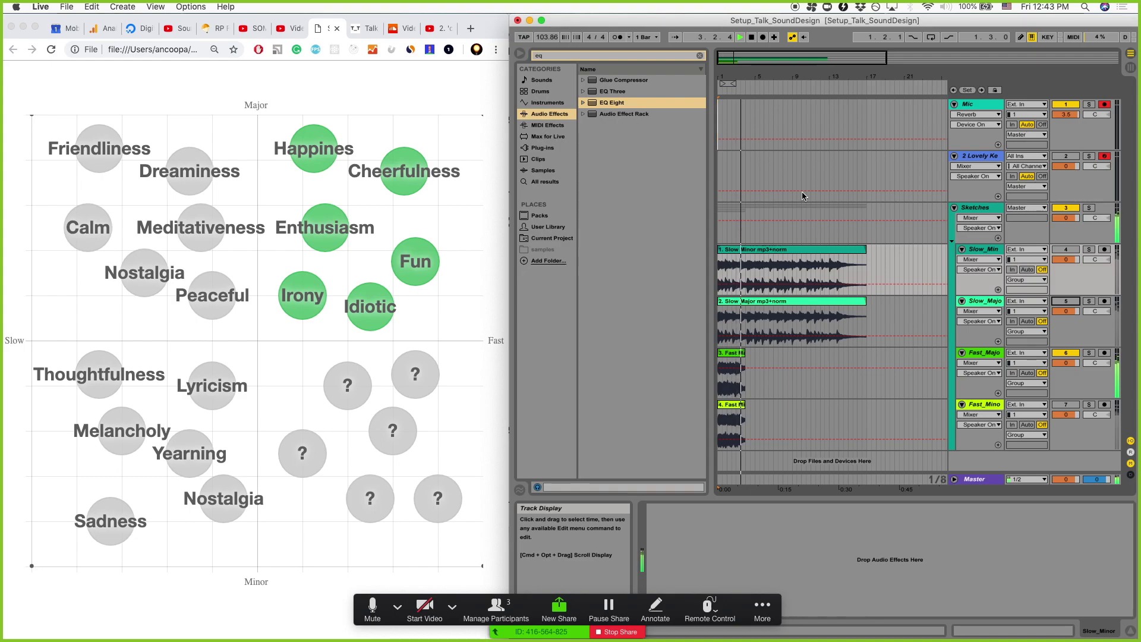
pyautogui.press('space')
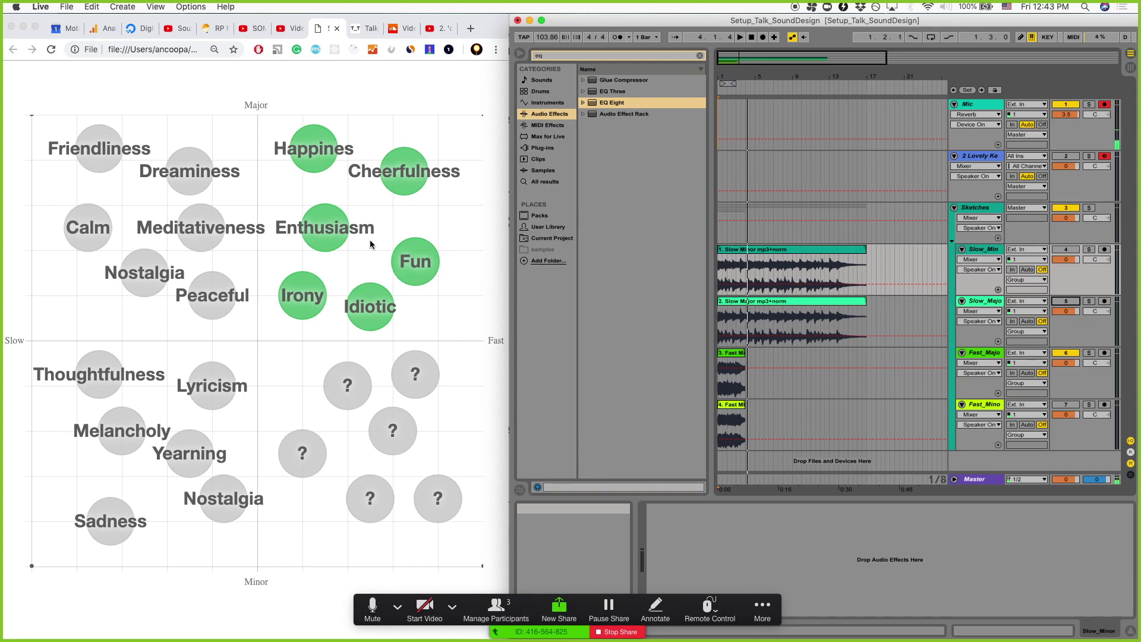
pyautogui.scroll(-3, 370, 243)
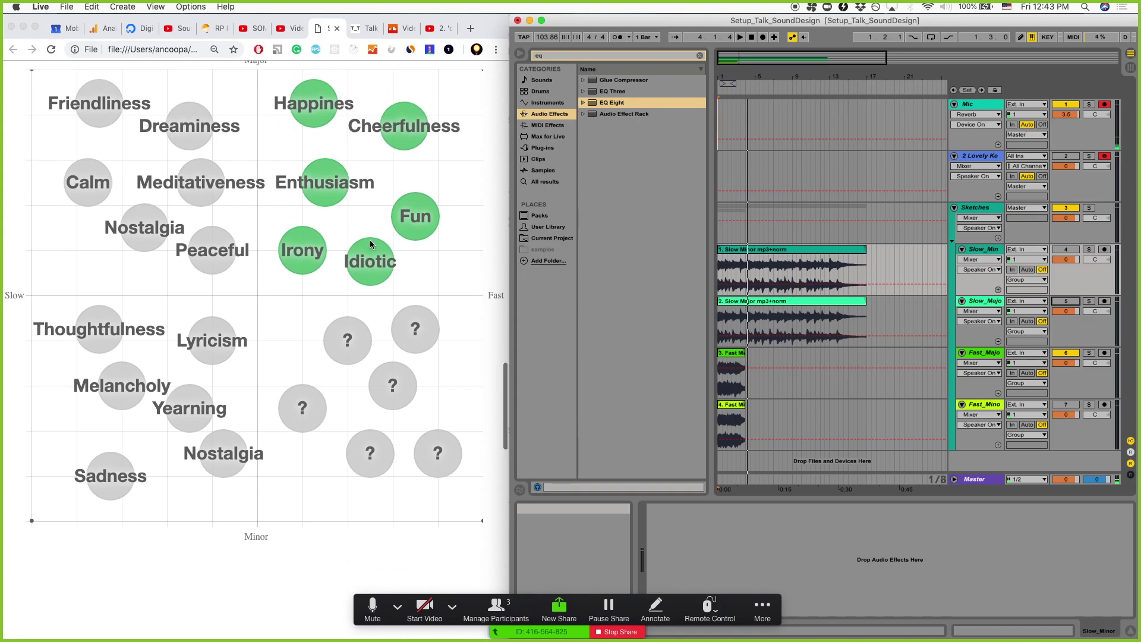
pyautogui.scroll(-10, 371, 244)
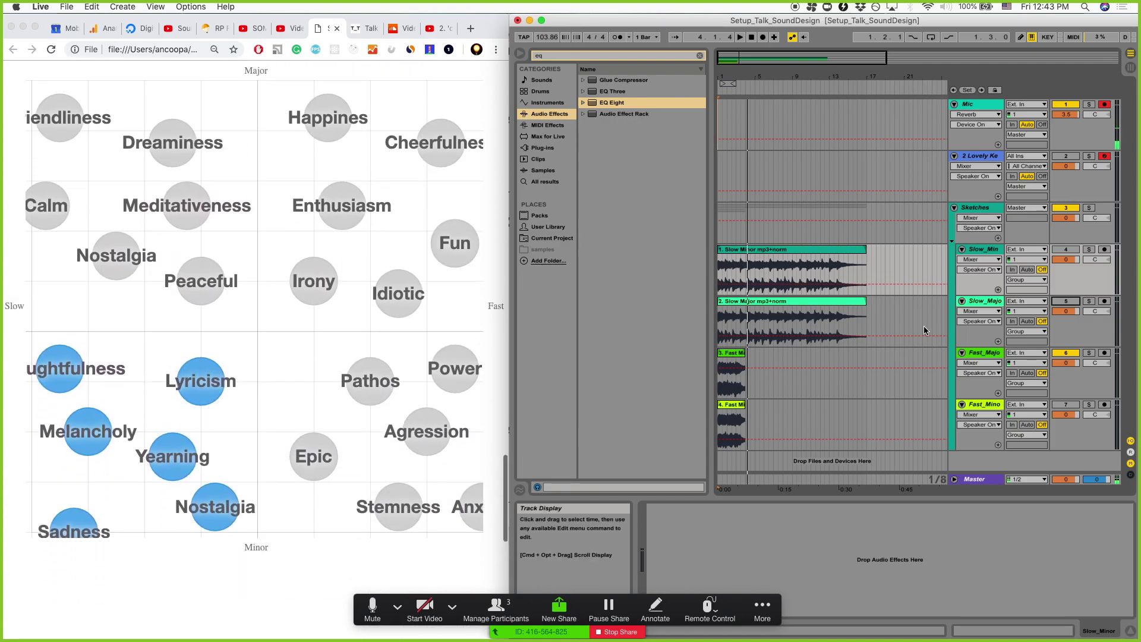
# Turn off fast-major track 6 and activate fast-minor track 7
pyautogui.click(1071, 357)
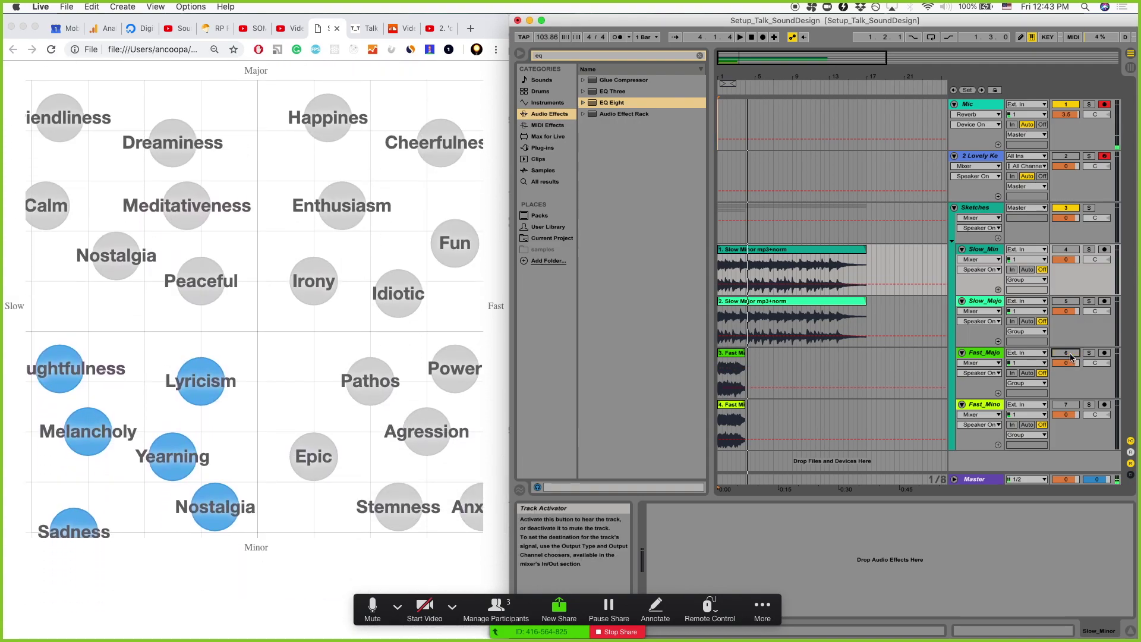
pyautogui.click(1069, 410)
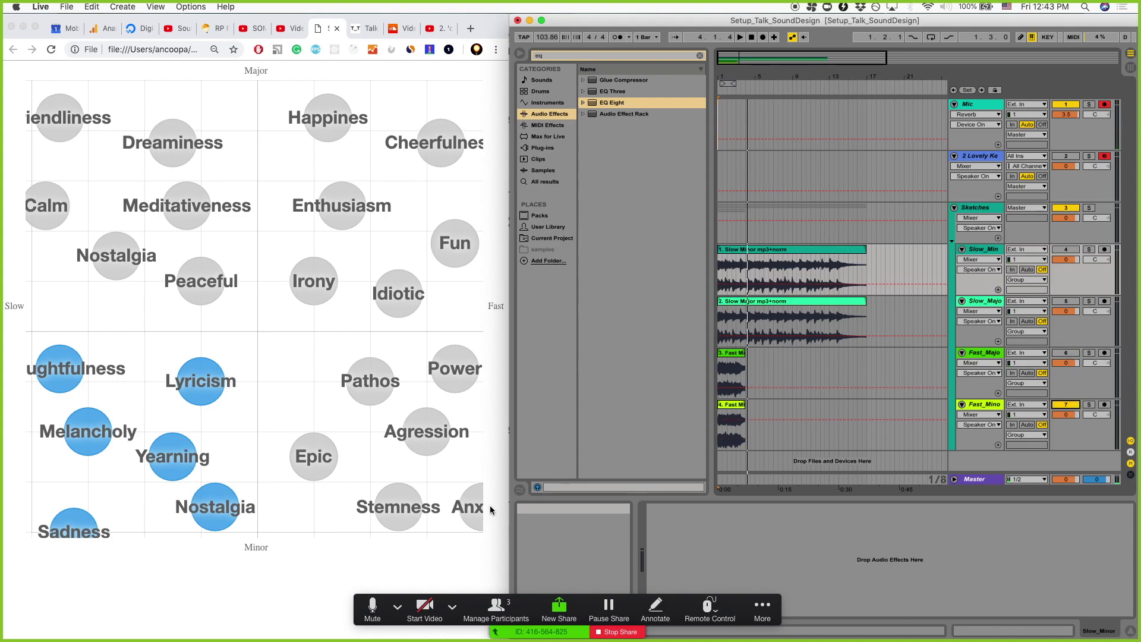
pyautogui.scroll(-10, 318, 376)
pyautogui.scroll(7, 318, 377)
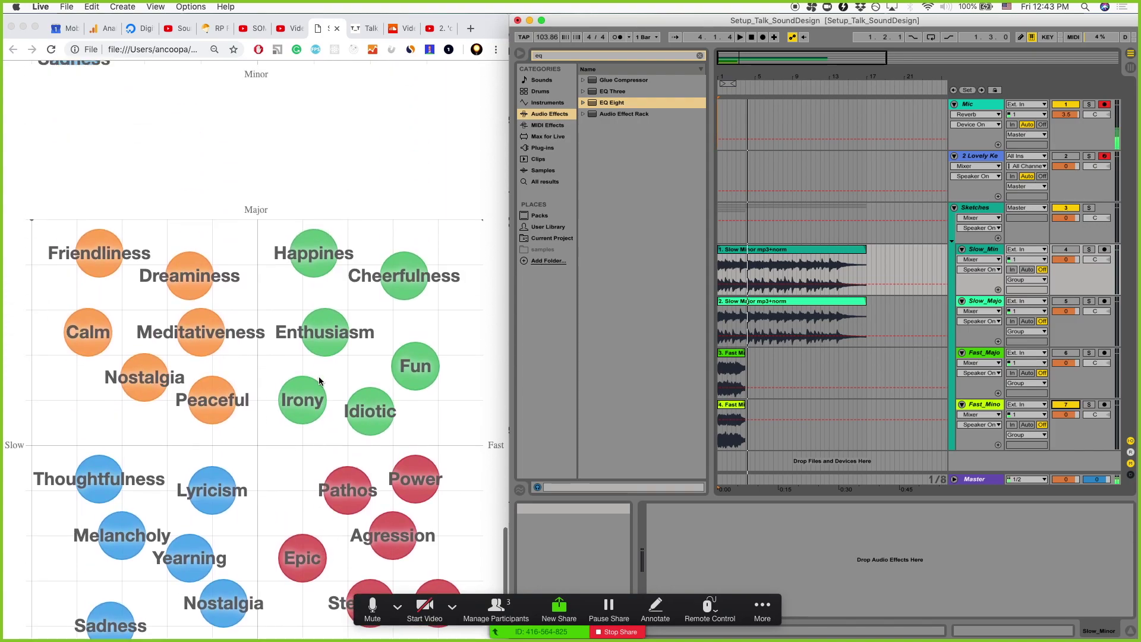
pyautogui.scroll(-10, 355, 298)
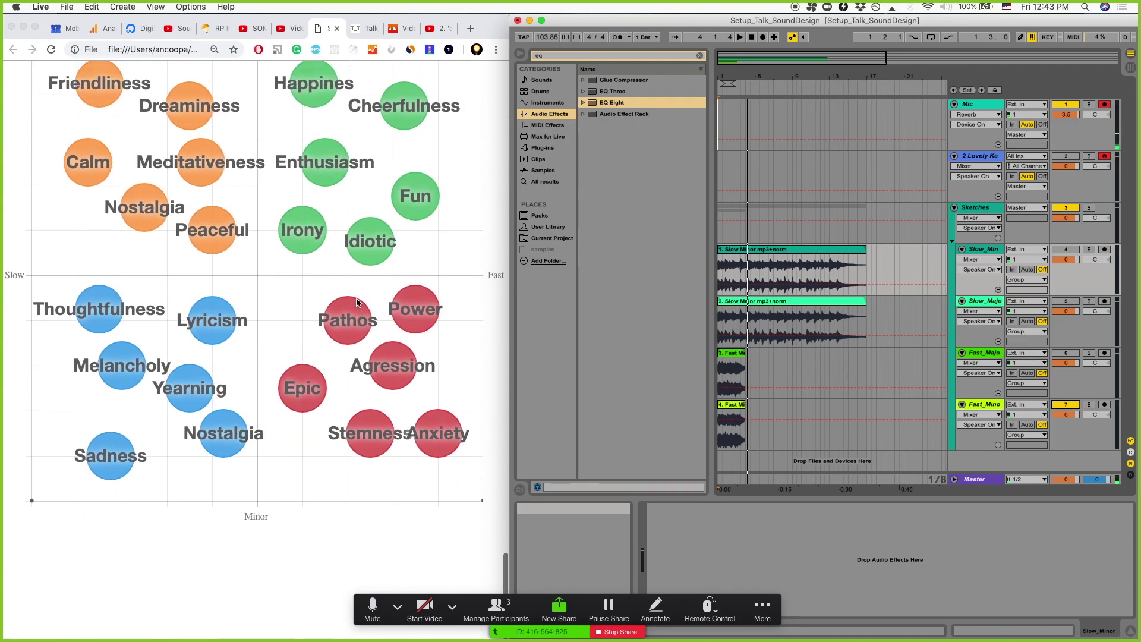
# Play the fast-minor track from the song start at 1.1.1, then stop it
pyautogui.click(866, 373)
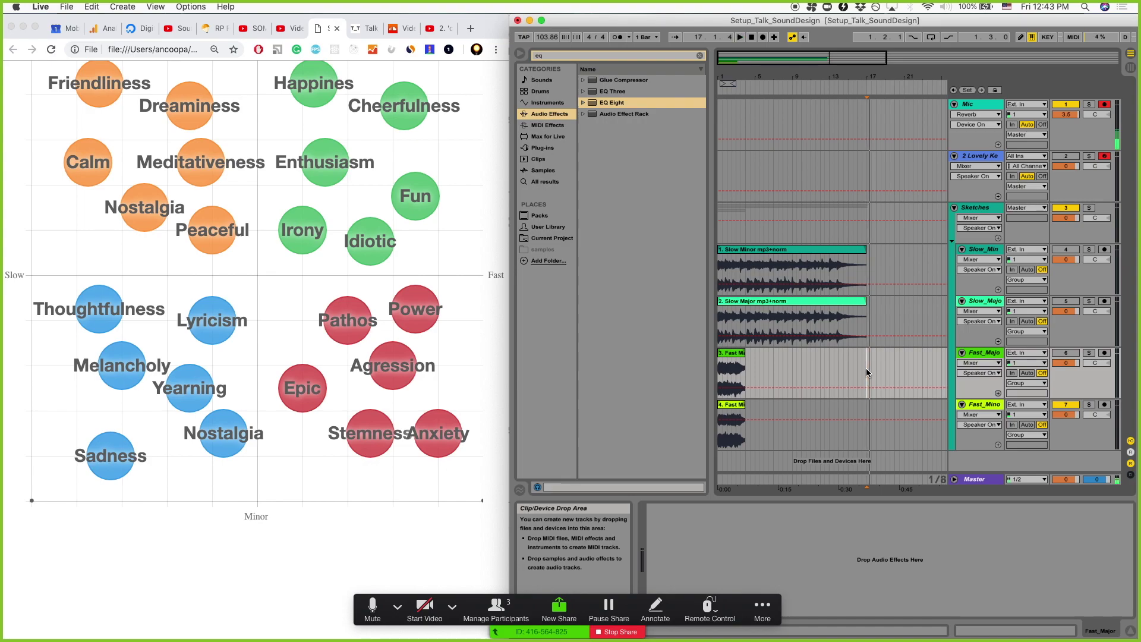
pyautogui.click(751, 38)
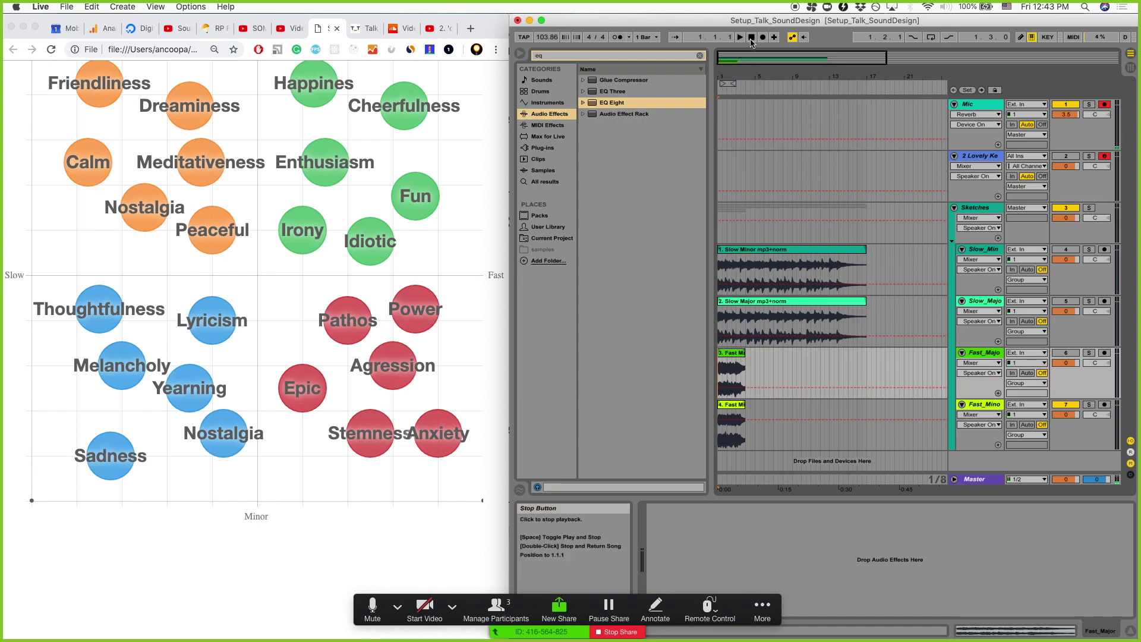
pyautogui.press('space')
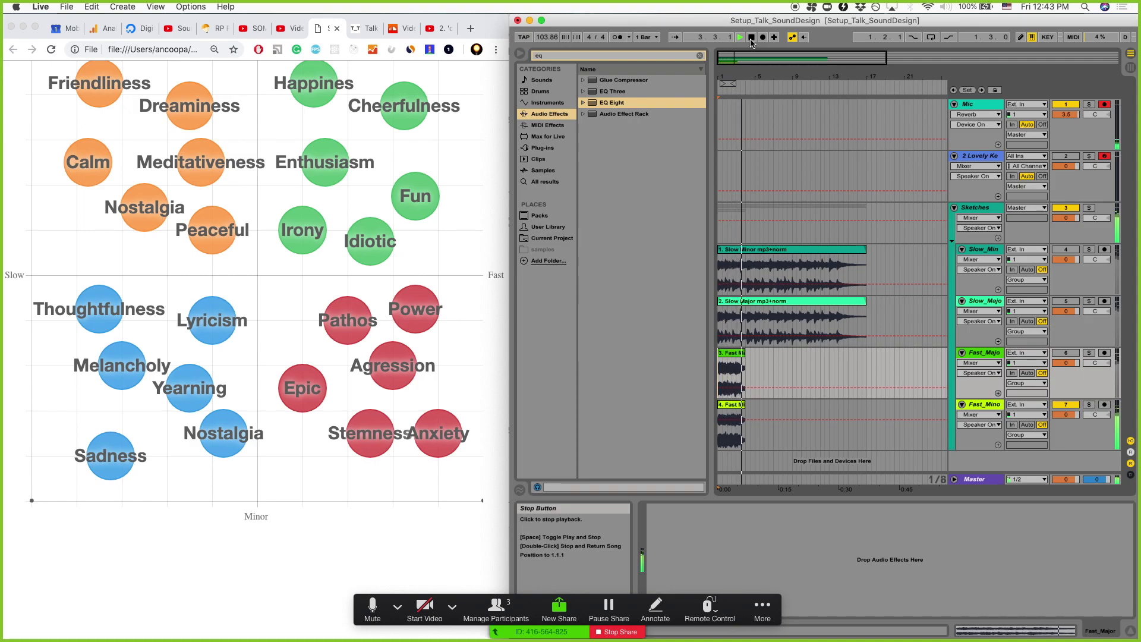
pyautogui.click(751, 38)
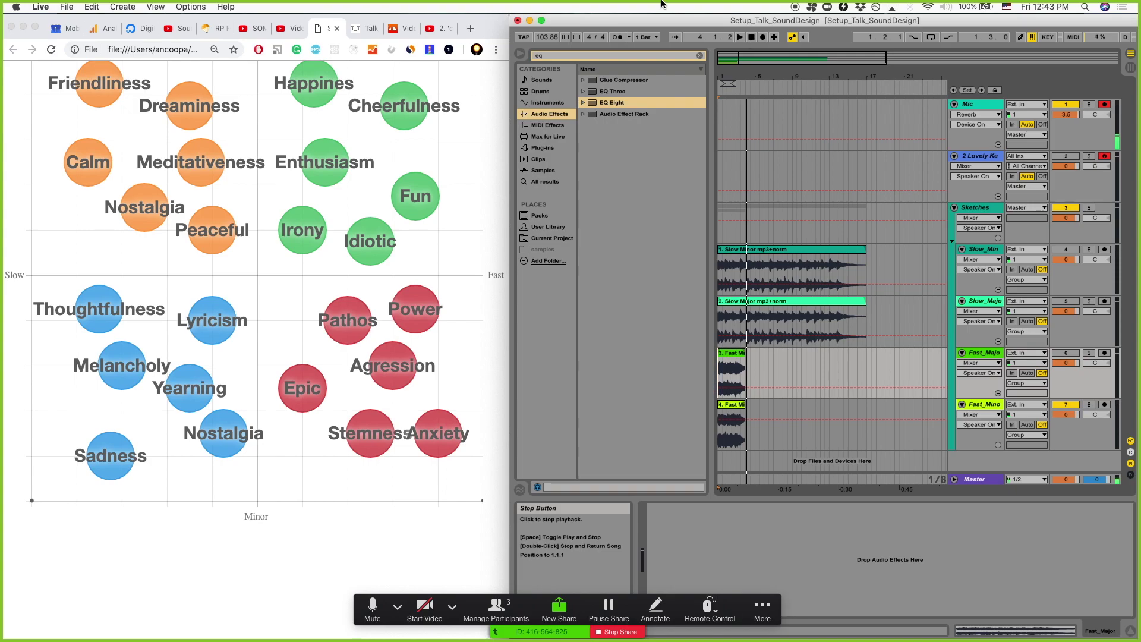
# Glance at the emotion chart, then advance Talk_Tool to slide 22, 'Sound Effects'
pyautogui.click(360, 28)
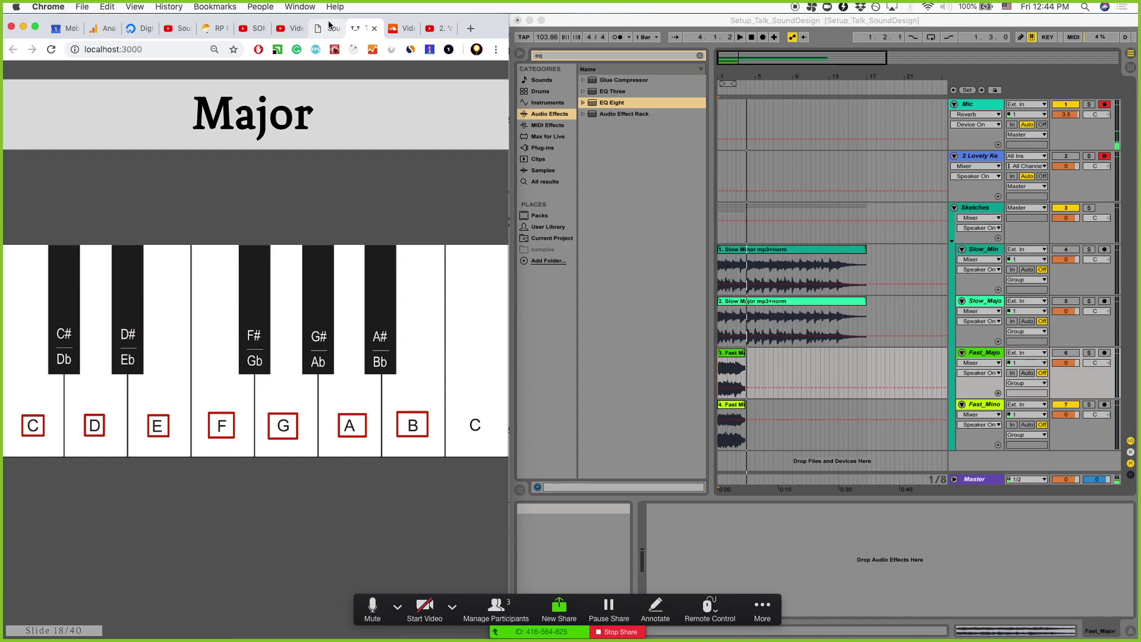
pyautogui.click(330, 28)
pyautogui.moveTo(219, 152)
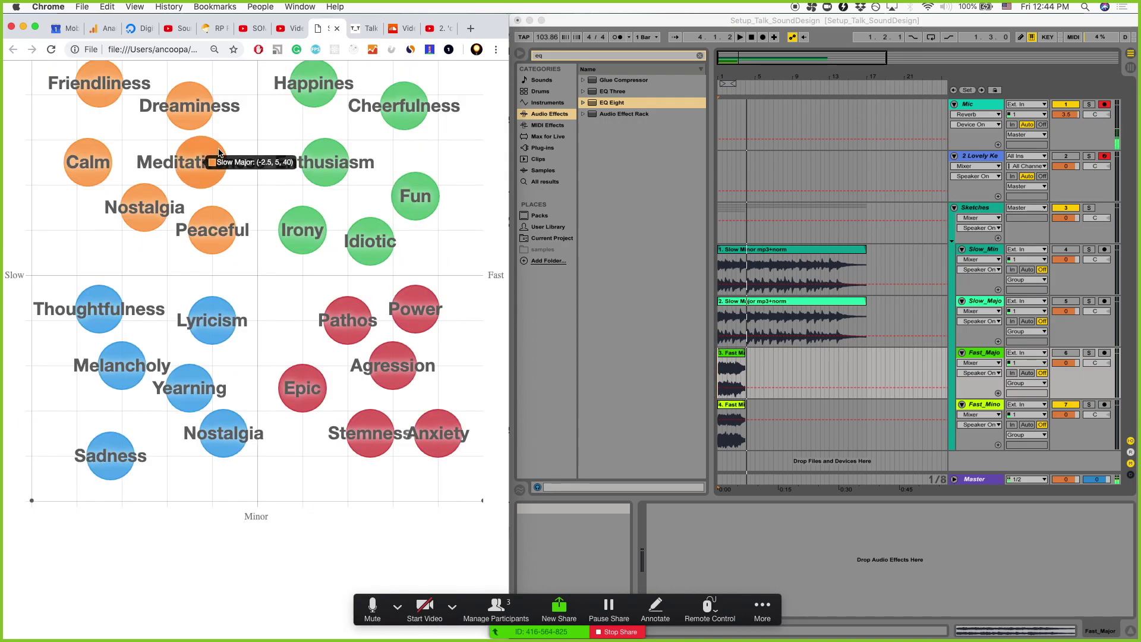
pyautogui.click(356, 29)
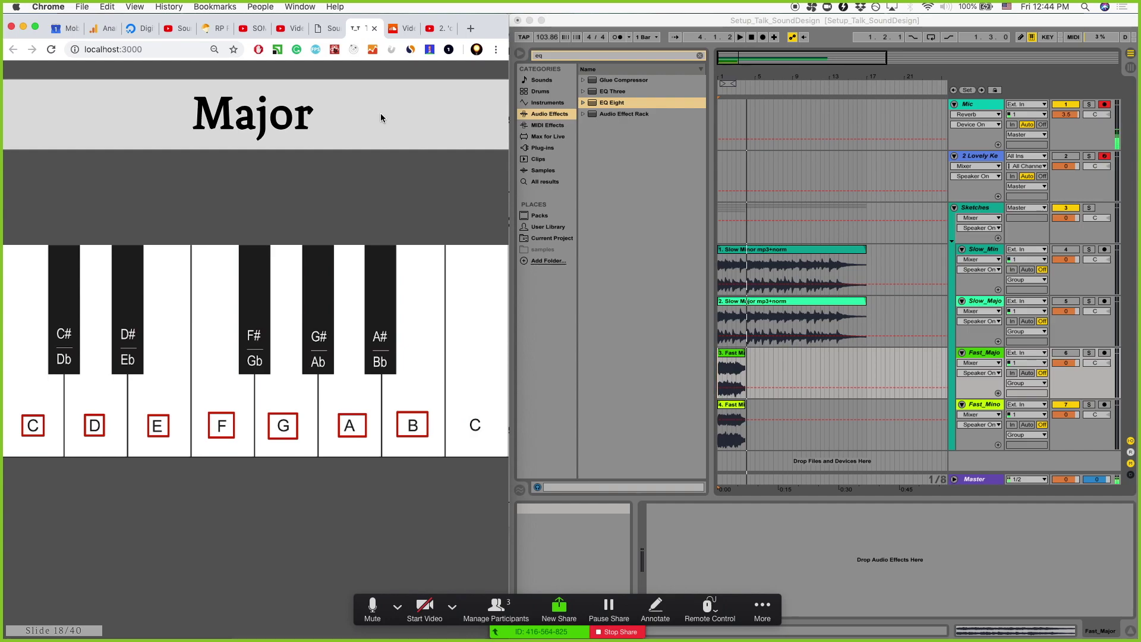
pyautogui.press('Right')
pyautogui.press('Right')
pyautogui.press('Right')
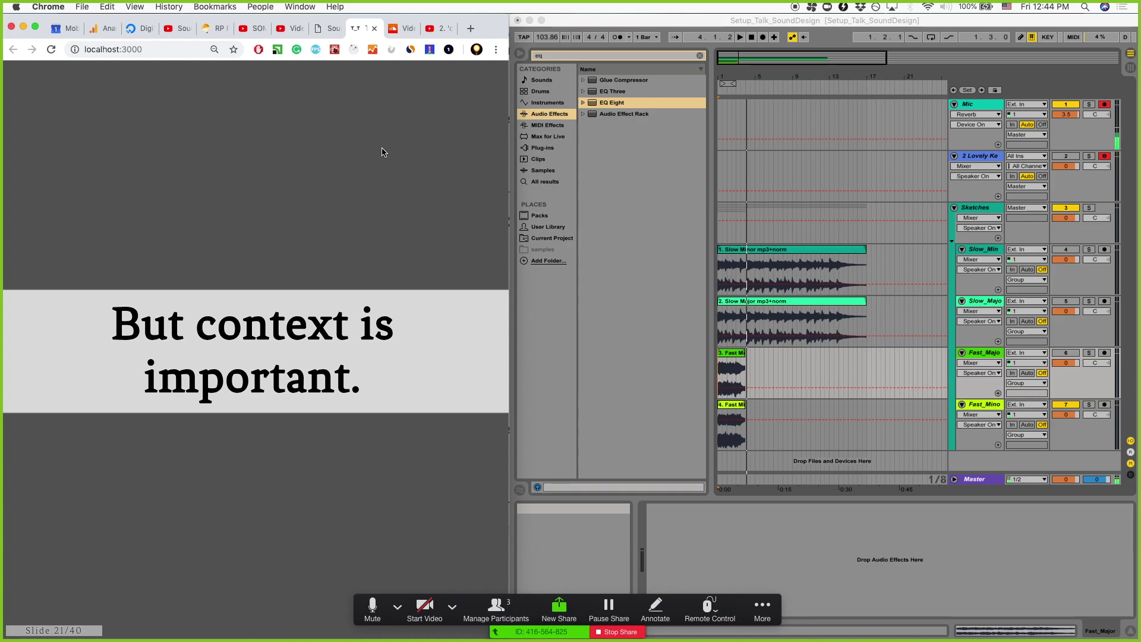
pyautogui.press('Right')
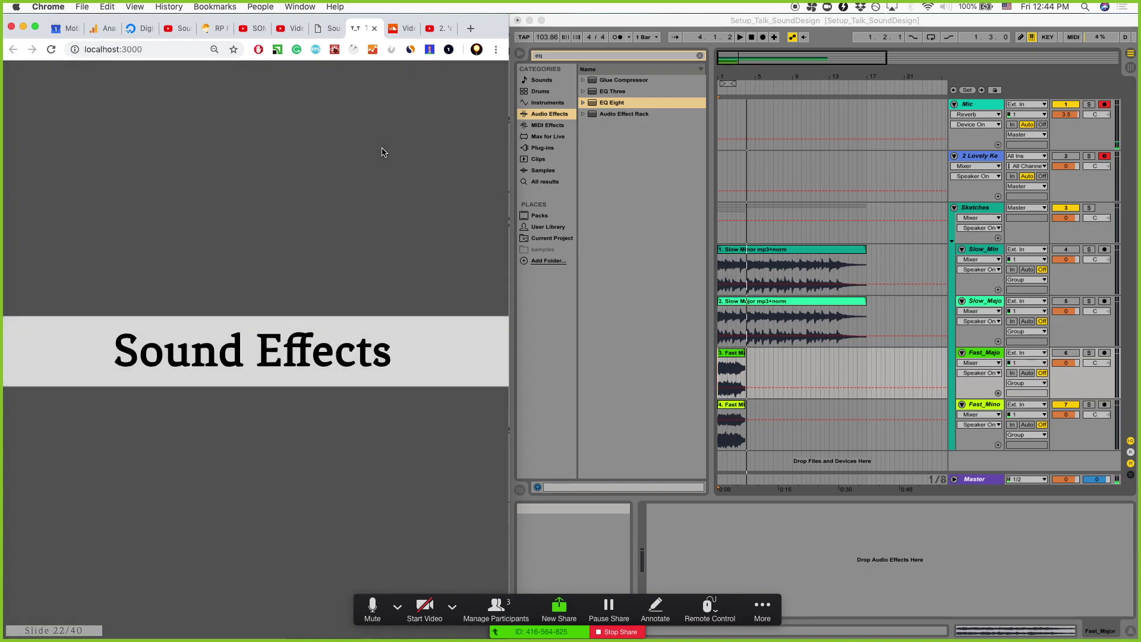
# Maximise the slides full screen and advance through slides 23–25 to 'What's wrong with the video?'
pyautogui.doubleClick(484, 24)
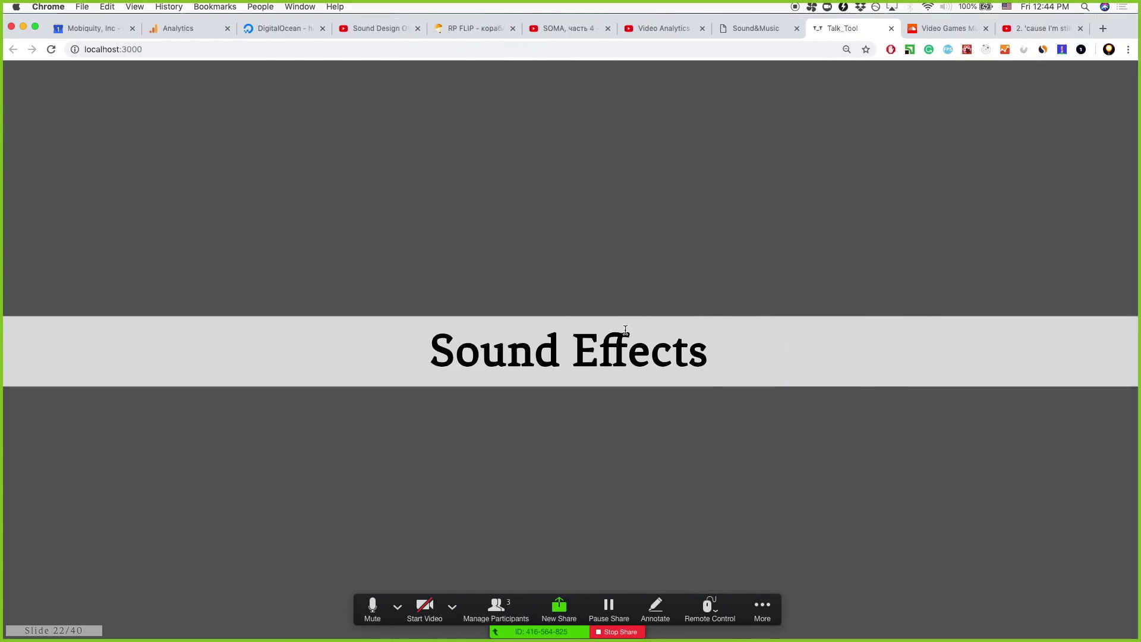
pyautogui.press('ctrl+super+f')
pyautogui.press('Right')
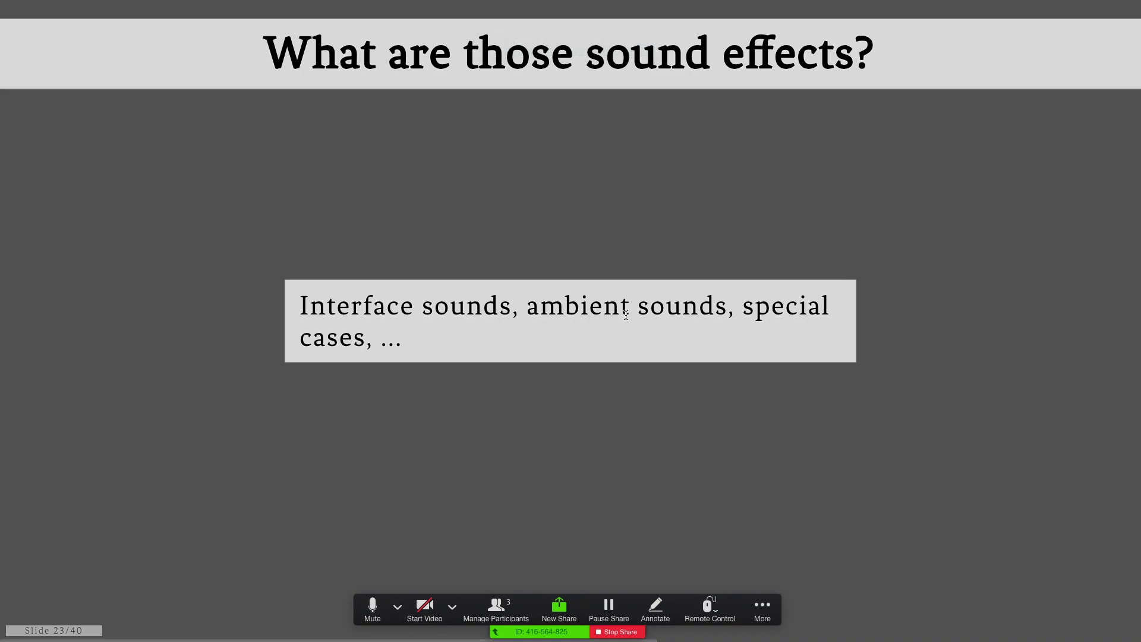
pyautogui.press('Right')
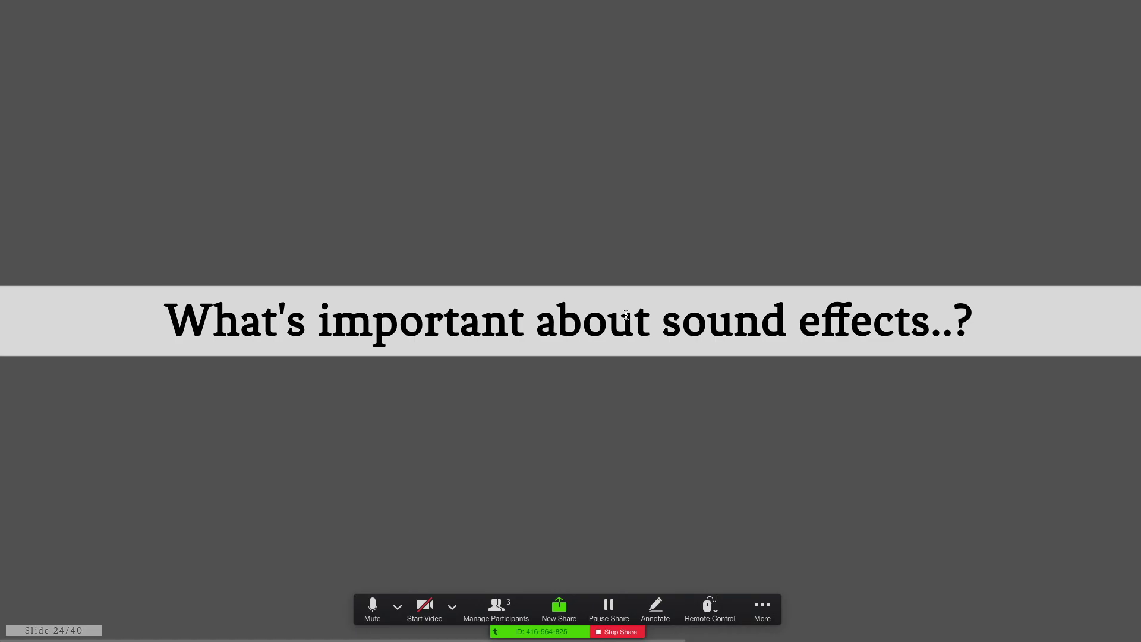
pyautogui.press('Right')
# Exit full screen and open Cutting_Sand_Correct.mov from Finder in QuickTime Player
pyautogui.press('Escape')
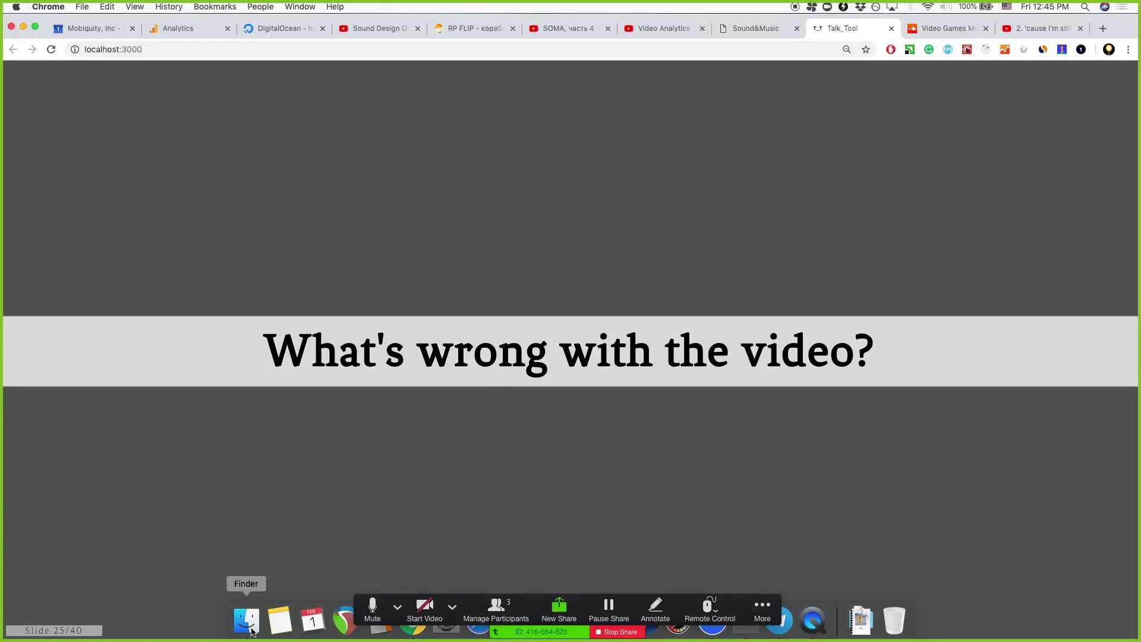
pyautogui.click(247, 621)
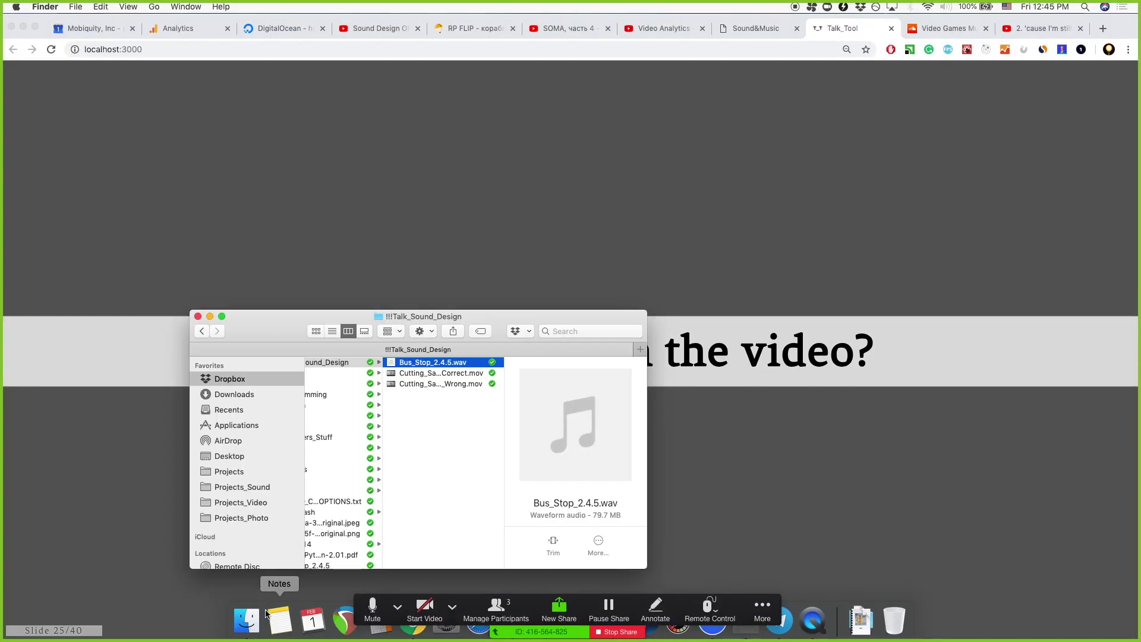
pyautogui.click(428, 375)
pyautogui.doubleClick(427, 374)
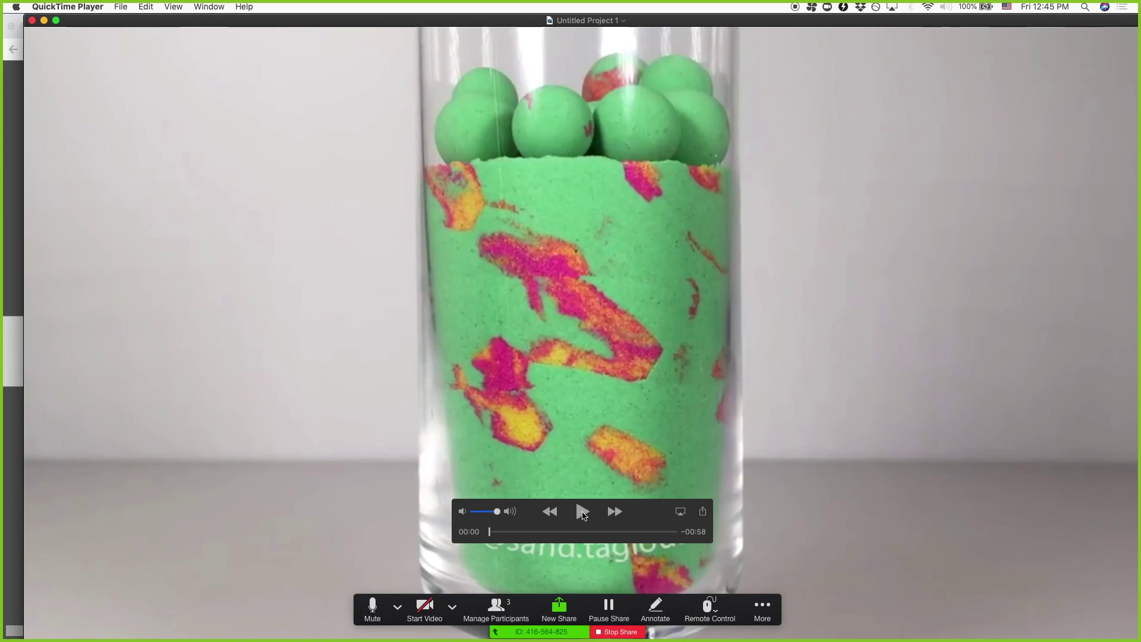
# Play Cutting_Sand_Correct.mov and pause it at 00:27
pyautogui.click(582, 511)
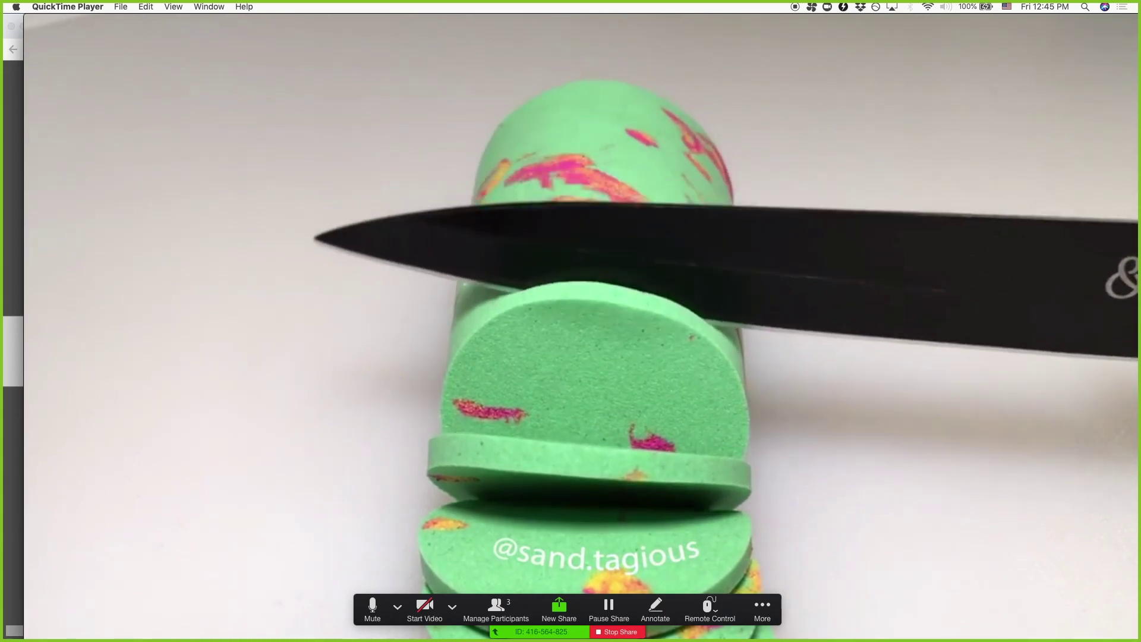
pyautogui.moveTo(703, 390)
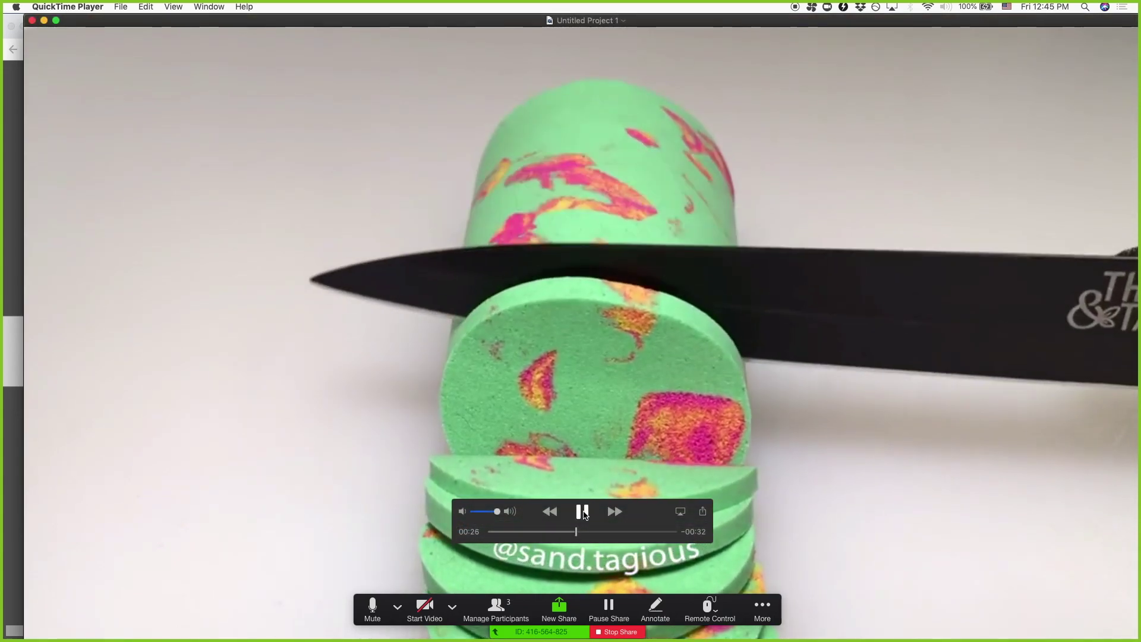
pyautogui.click(583, 512)
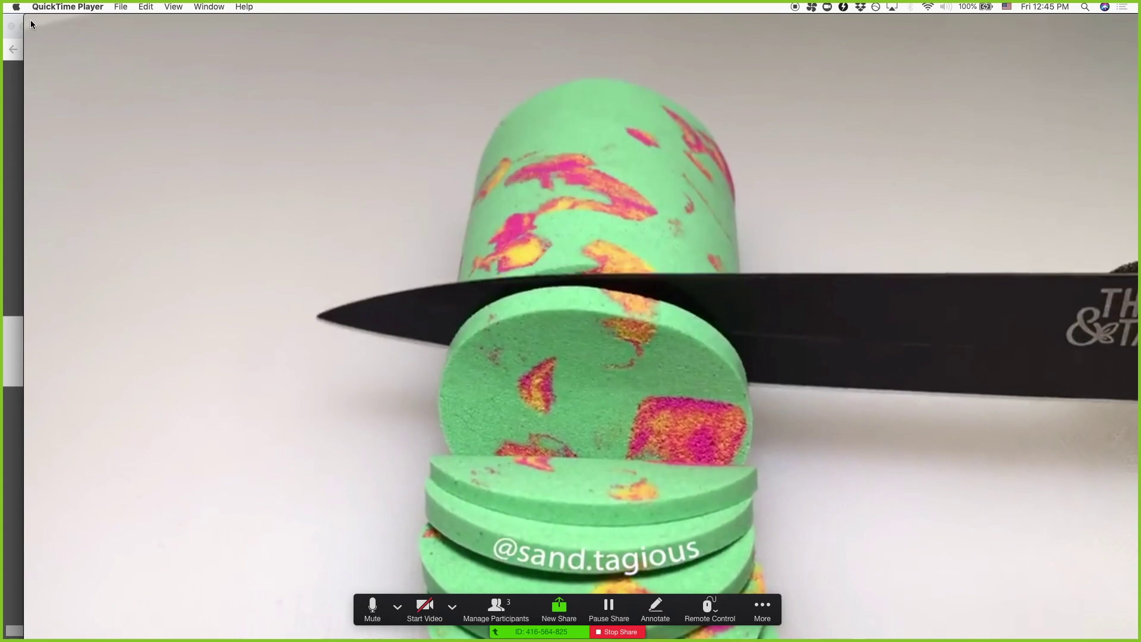
pyautogui.moveTo(44, 40)
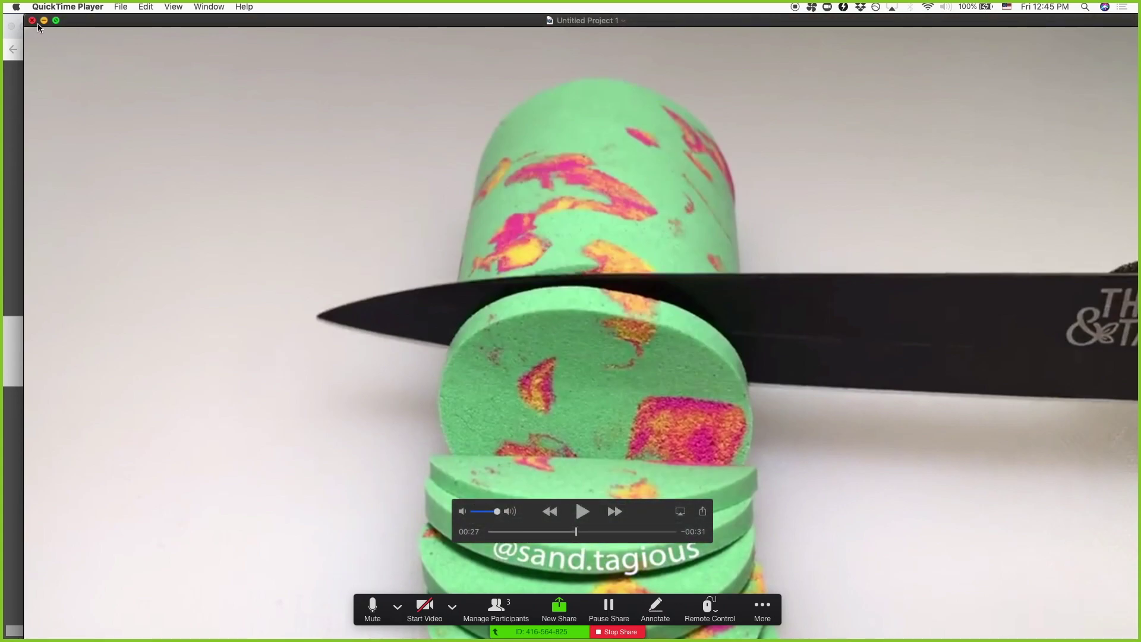
# Close the correct-timing video and open Cutting_Sand_Wrong.mov from Finder
pyautogui.click(32, 21)
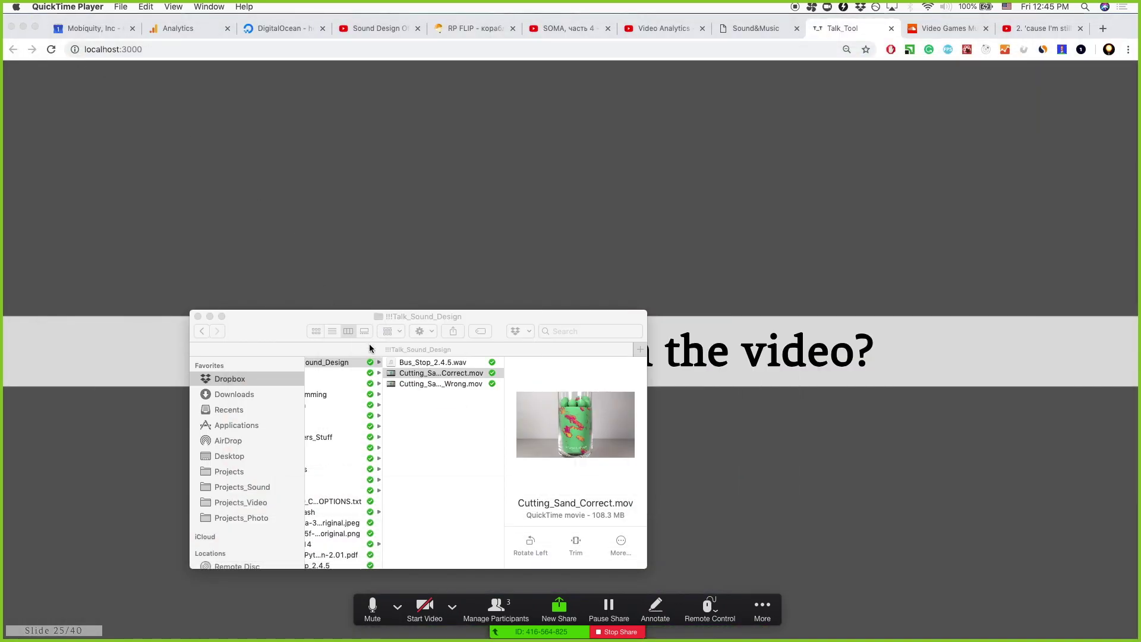
pyautogui.click(413, 385)
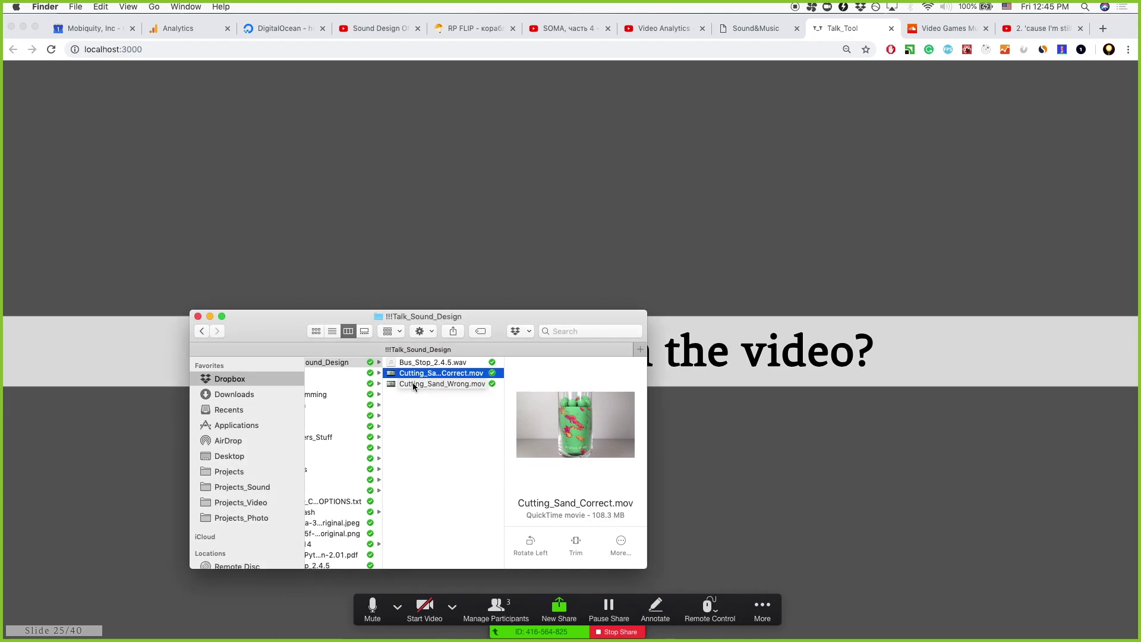
pyautogui.doubleClick(413, 384)
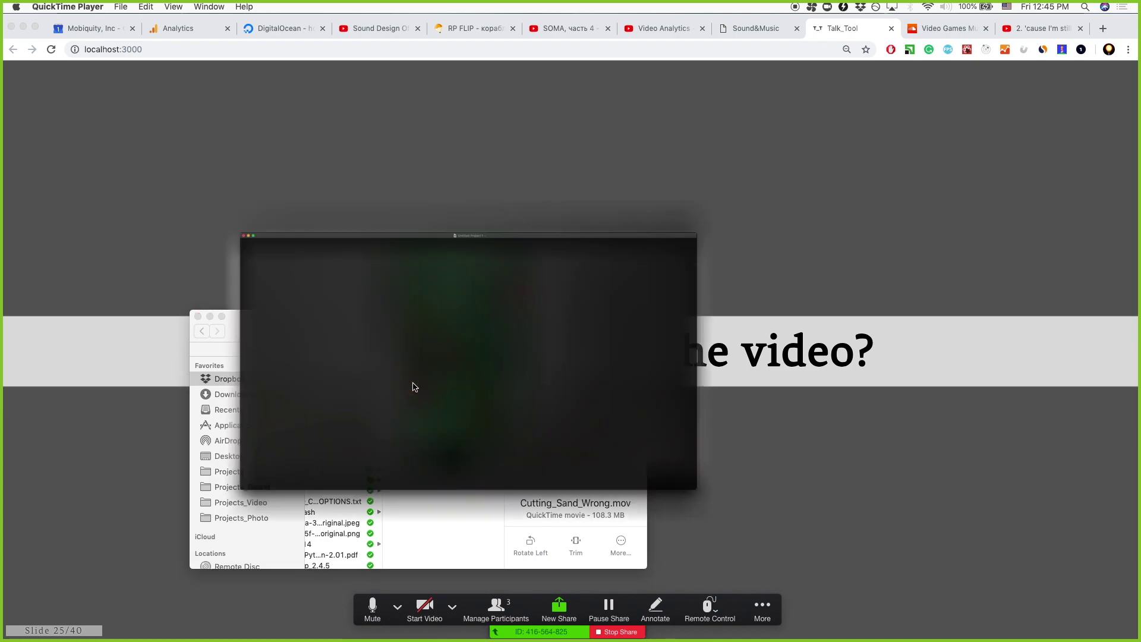
# Play the wrong-timing video, pause it at 00:24, and return to the Chrome slides
pyautogui.click(582, 511)
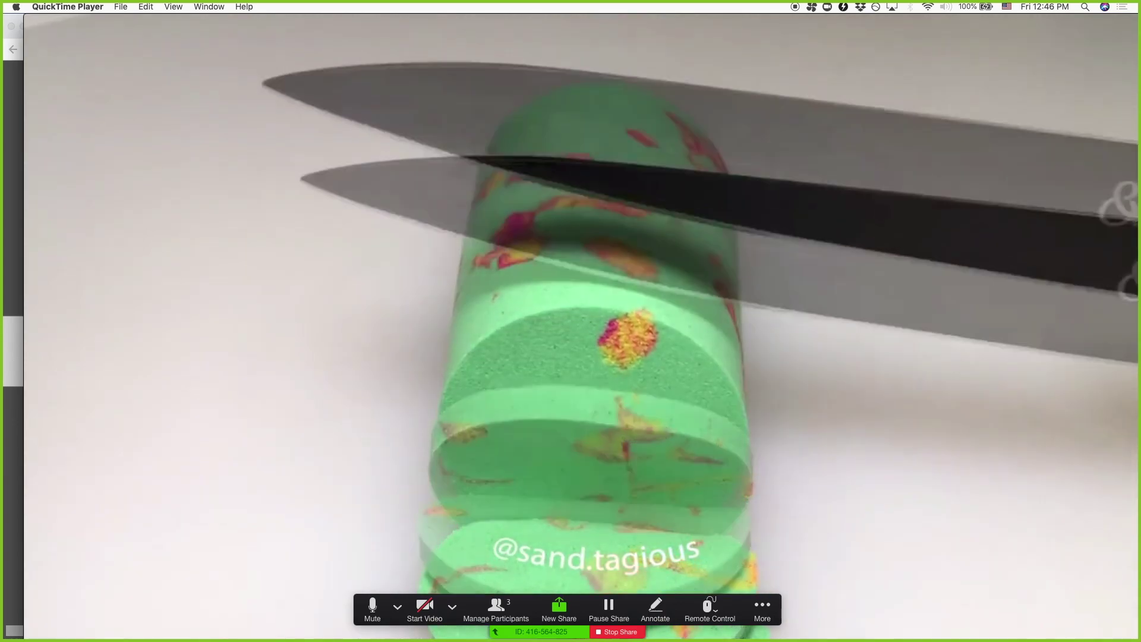
pyautogui.moveTo(583, 523)
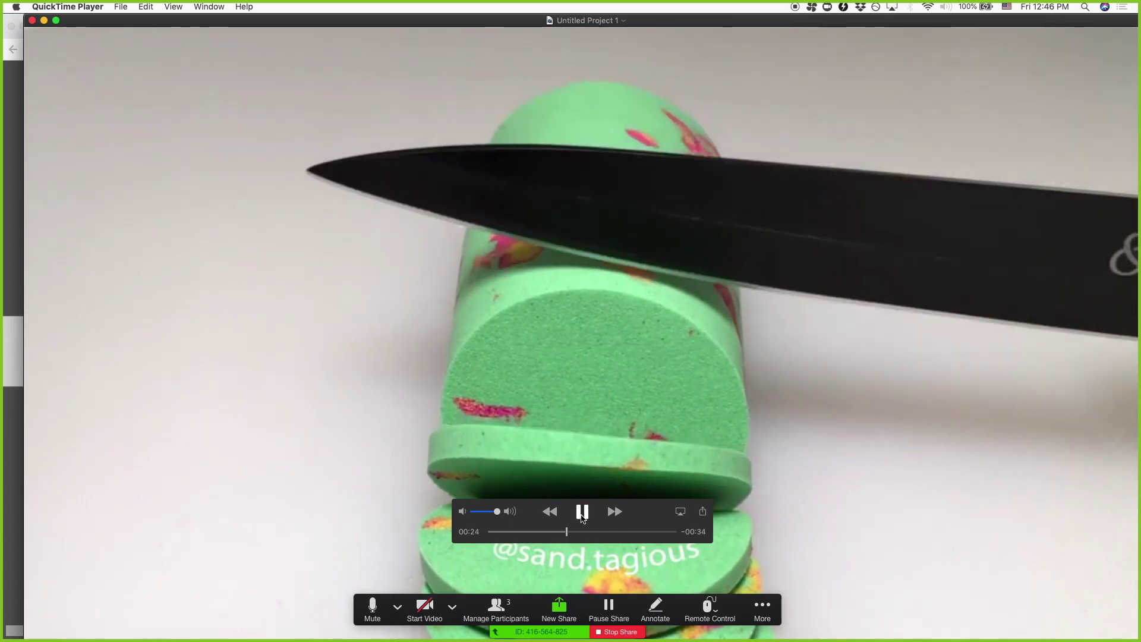
pyautogui.click(580, 515)
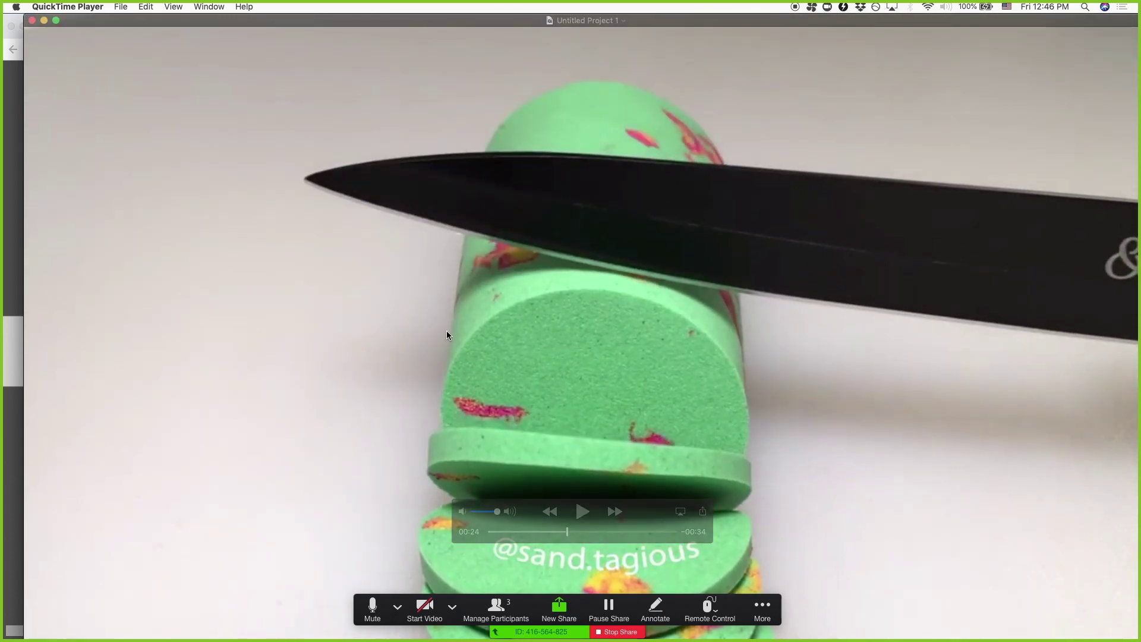
pyautogui.click(12, 337)
# Advance past 'Timing!' to slide 27, 'Sounds like a part of a soundtrack.'
pyautogui.press('Right')
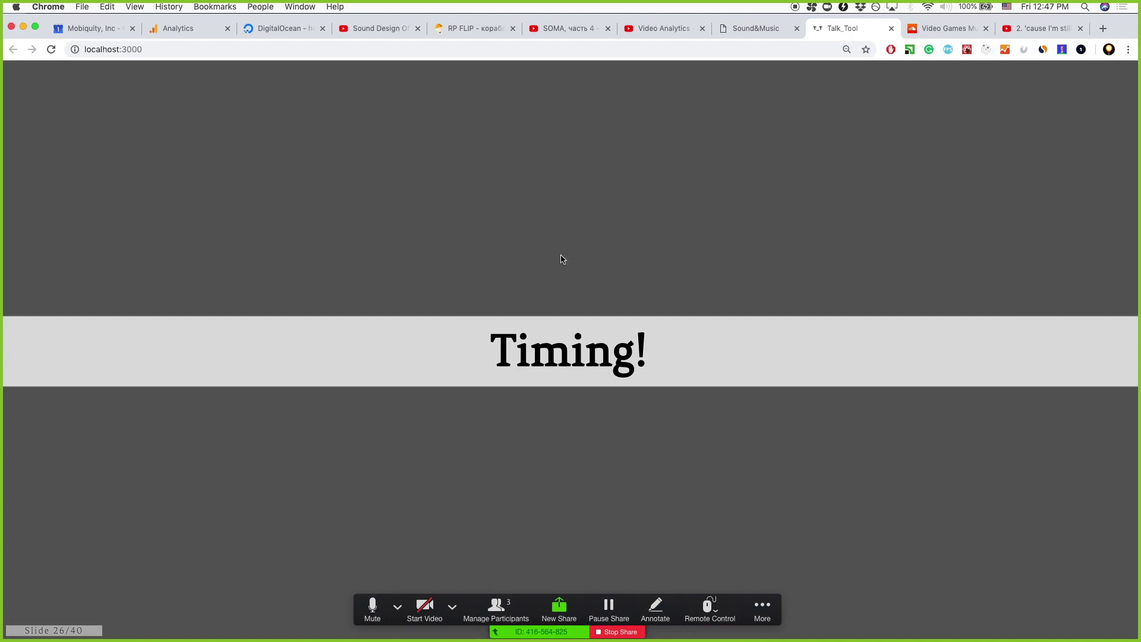
pyautogui.press('Right')
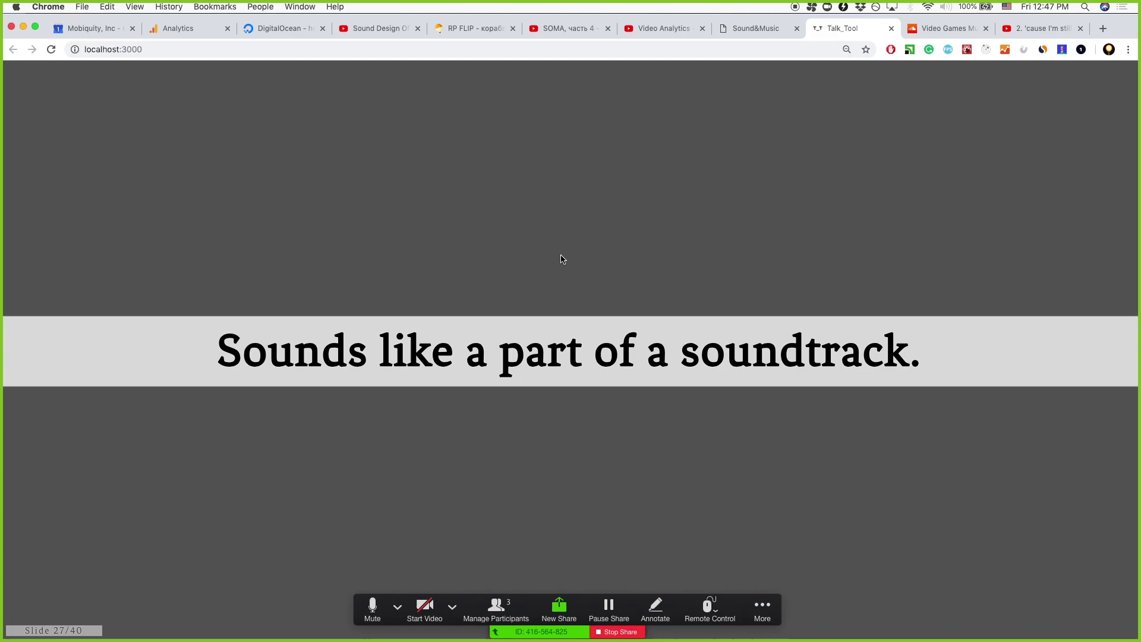
# Switch to the Video Games Music playlist of Murka game soundtracks in SoundCloud
pyautogui.click(917, 31)
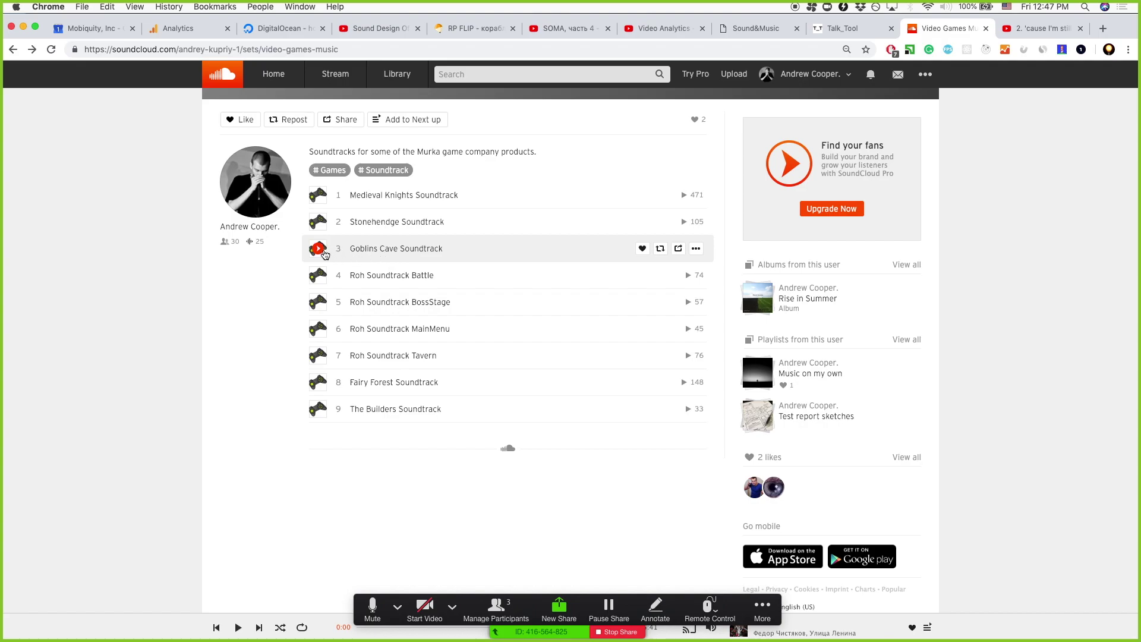
# Play Goblins Cave Soundtrack, turn the volume down, and pause it at 0:49
pyautogui.click(320, 251)
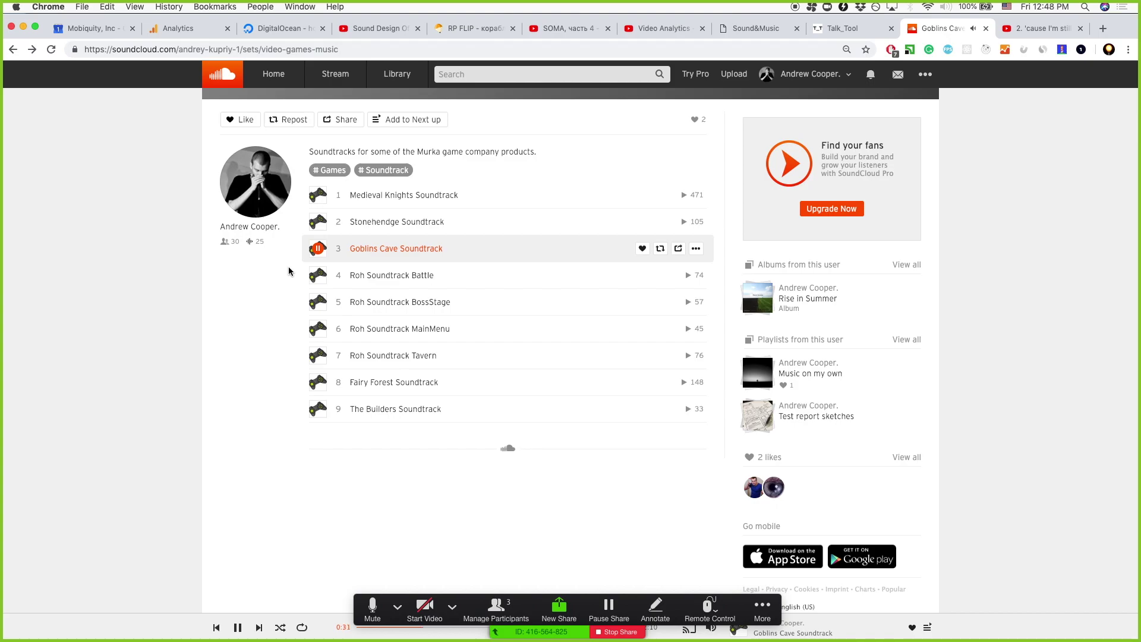
pyautogui.scroll(-1, 339, 529)
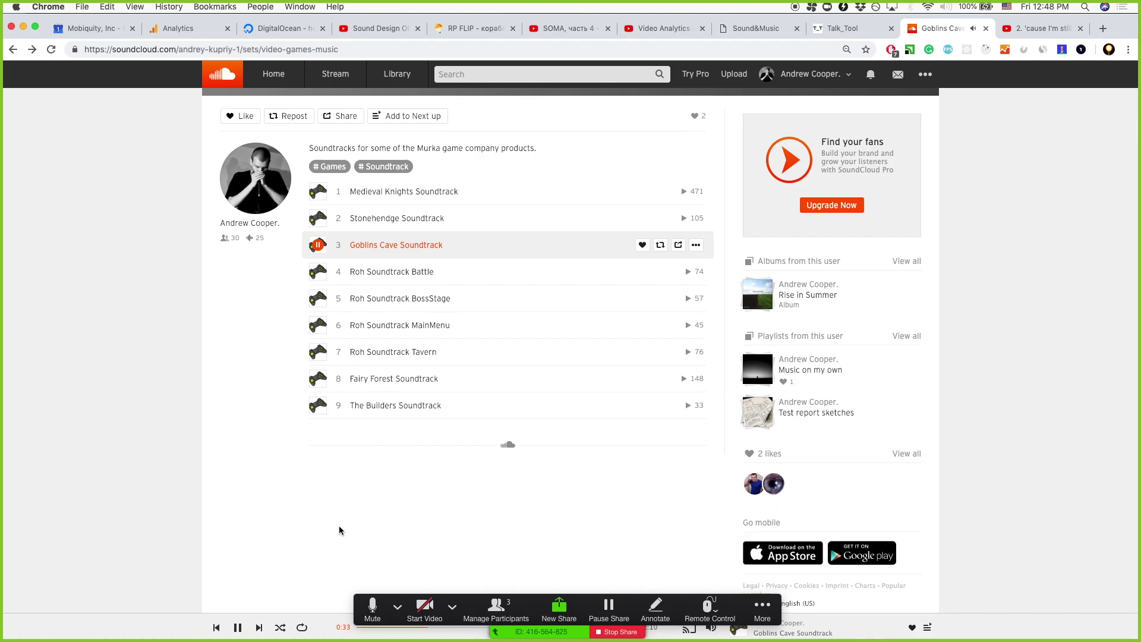
pyautogui.scroll(-1, 339, 525)
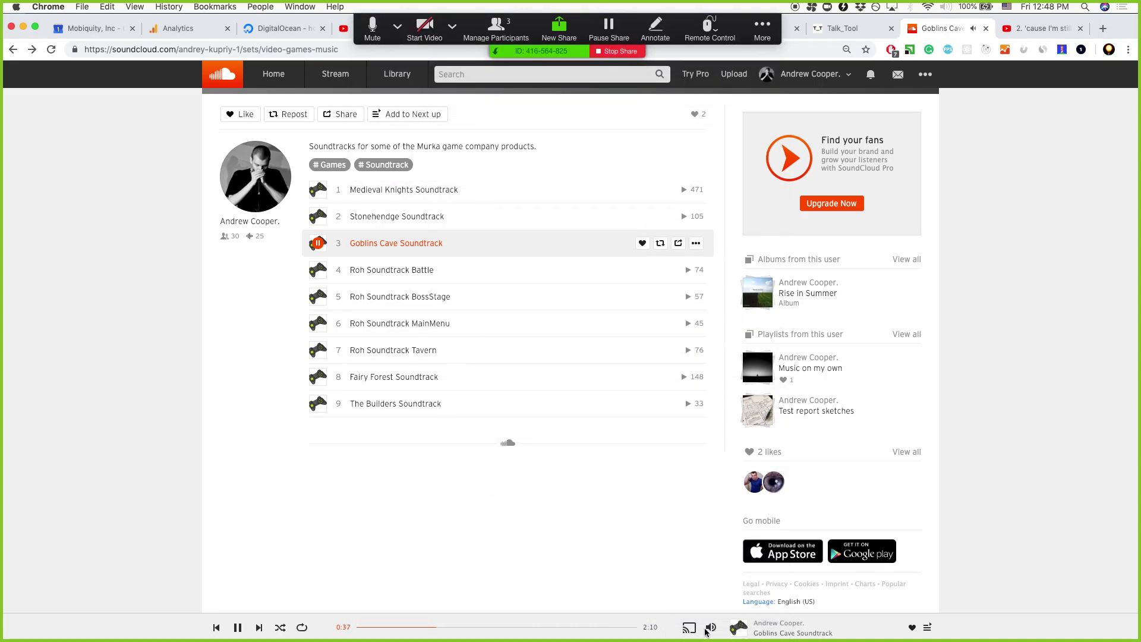
pyautogui.moveTo(710, 628)
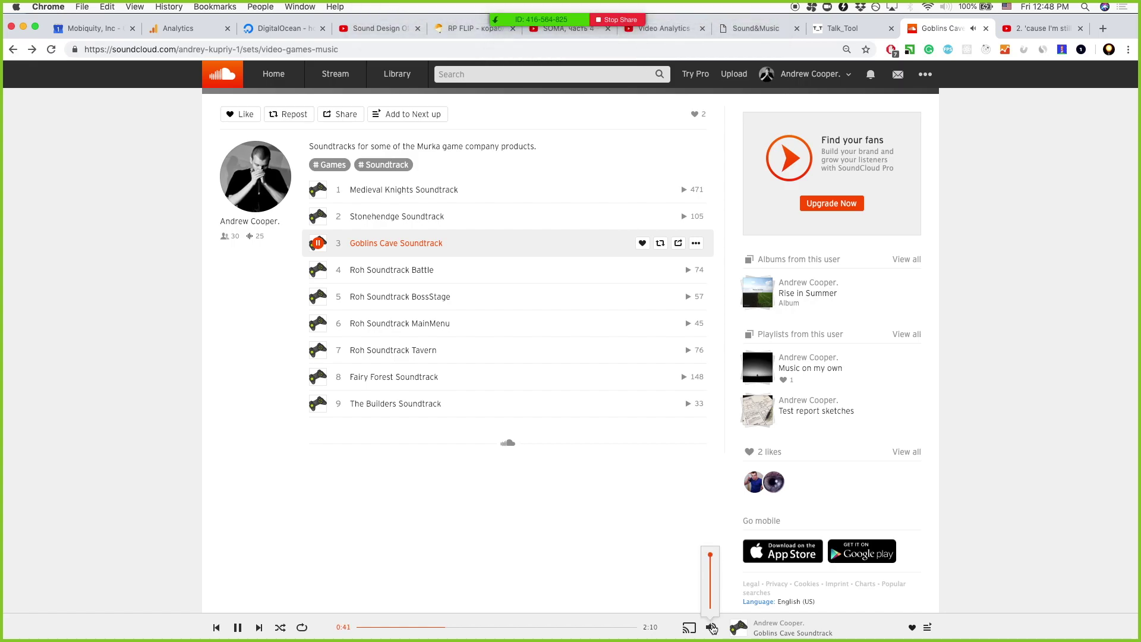
pyautogui.click(710, 573)
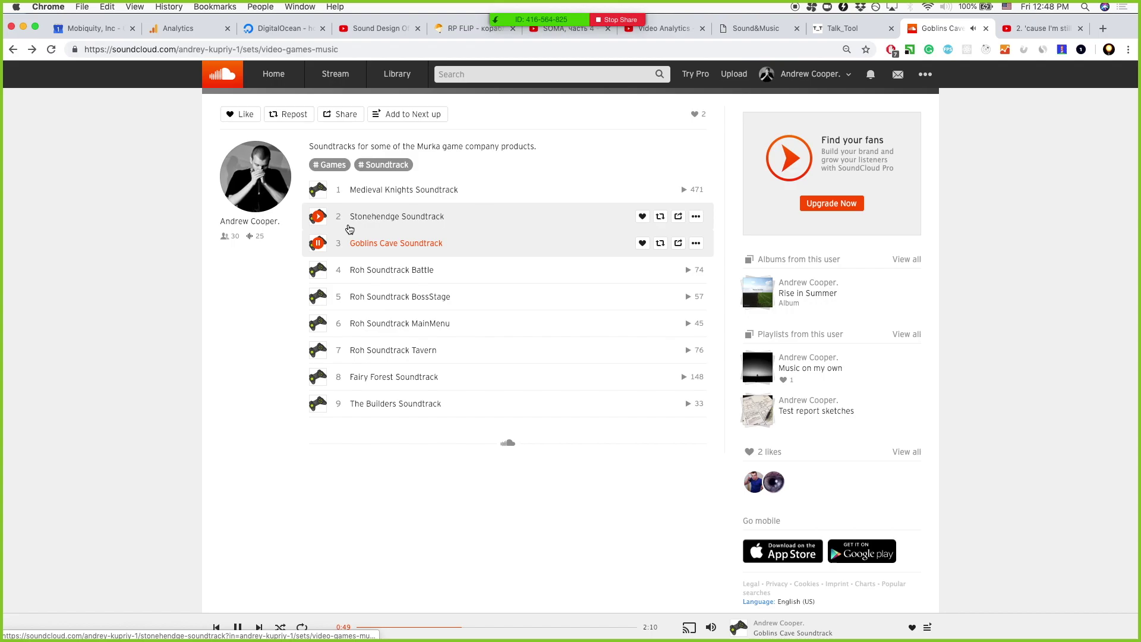
pyautogui.click(318, 243)
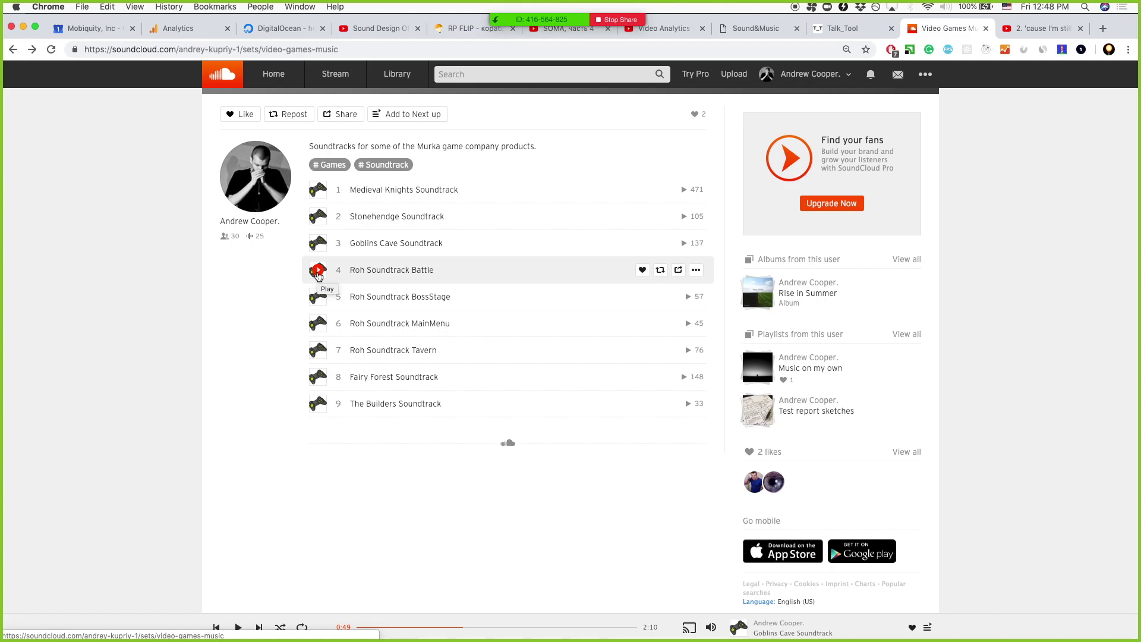
# Start Roh Soundtrack Battle playing with the volume turned down slightly
pyautogui.click(318, 271)
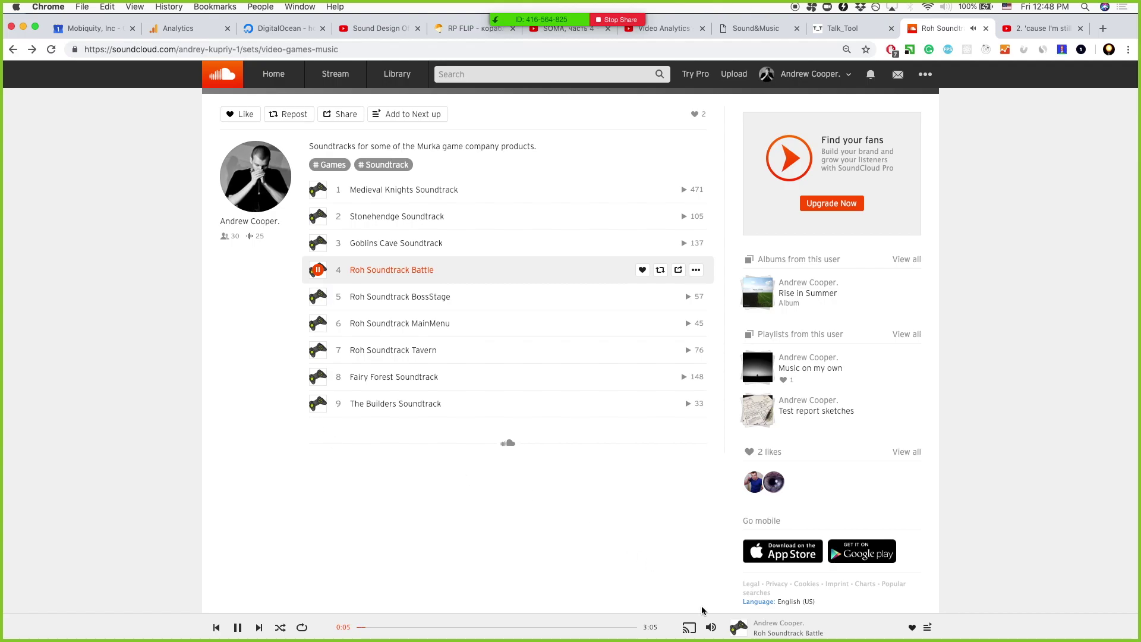
pyautogui.moveTo(711, 627)
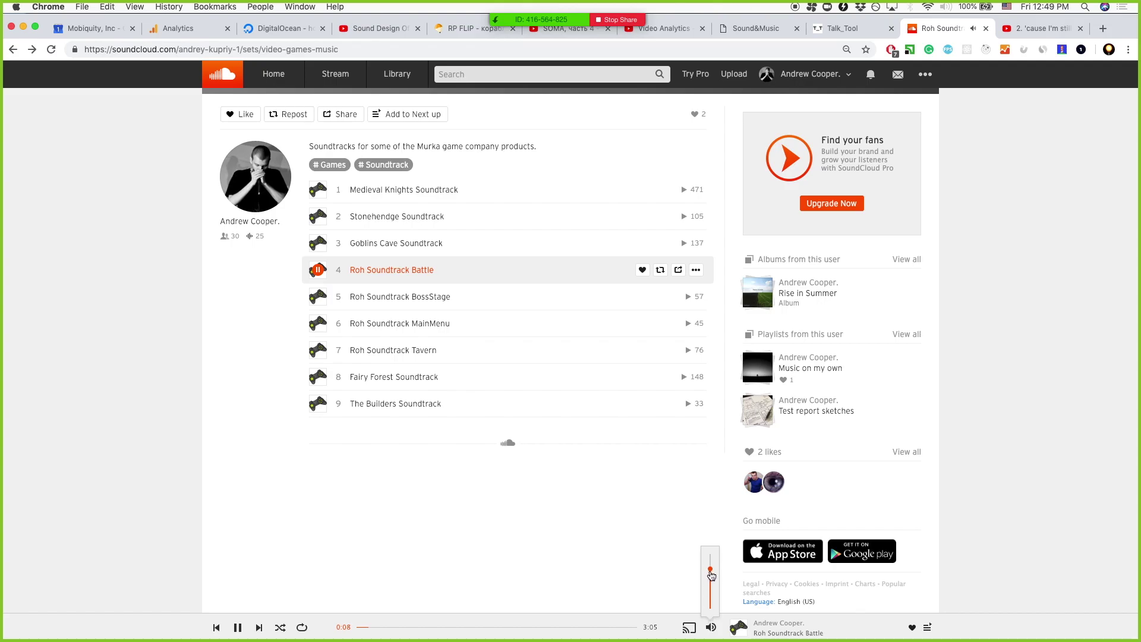
pyautogui.moveTo(711, 575); pyautogui.dragTo(711, 577)
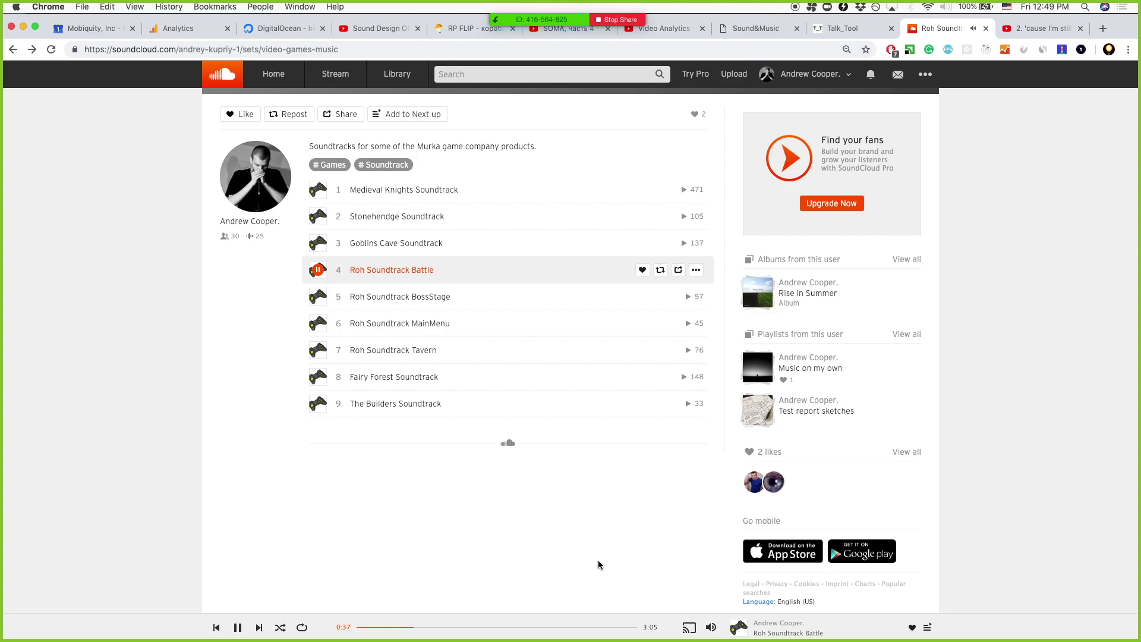
# Skip ahead to 0:57 then 2:38, dismiss the Zoom notice, pause, and return to Zoom
pyautogui.click(445, 628)
pyautogui.click(596, 627)
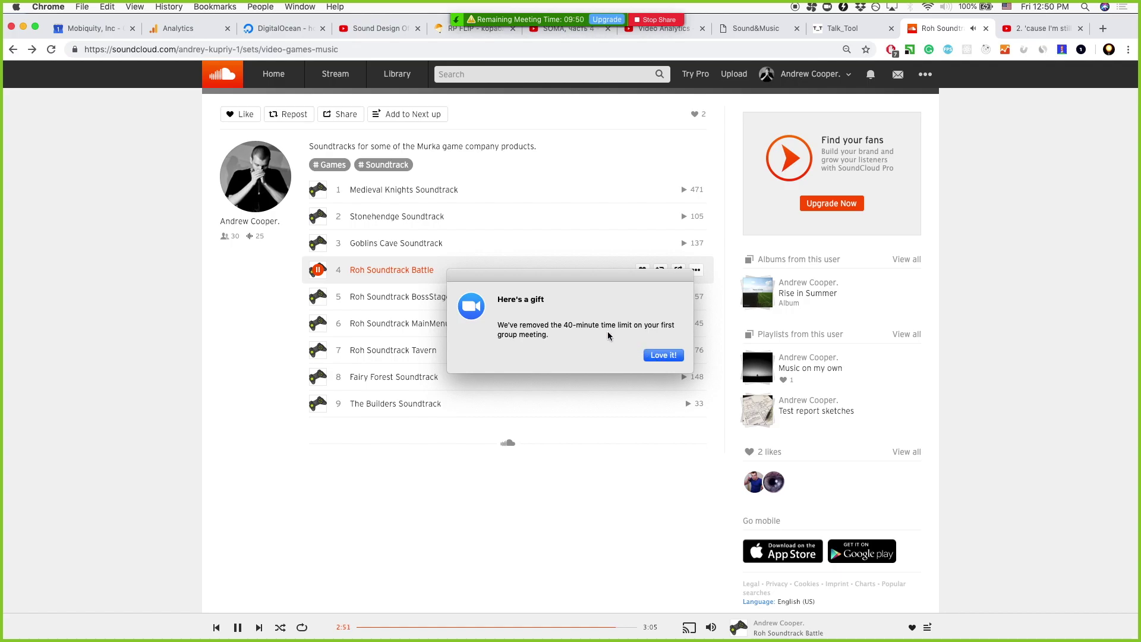
pyautogui.click(655, 355)
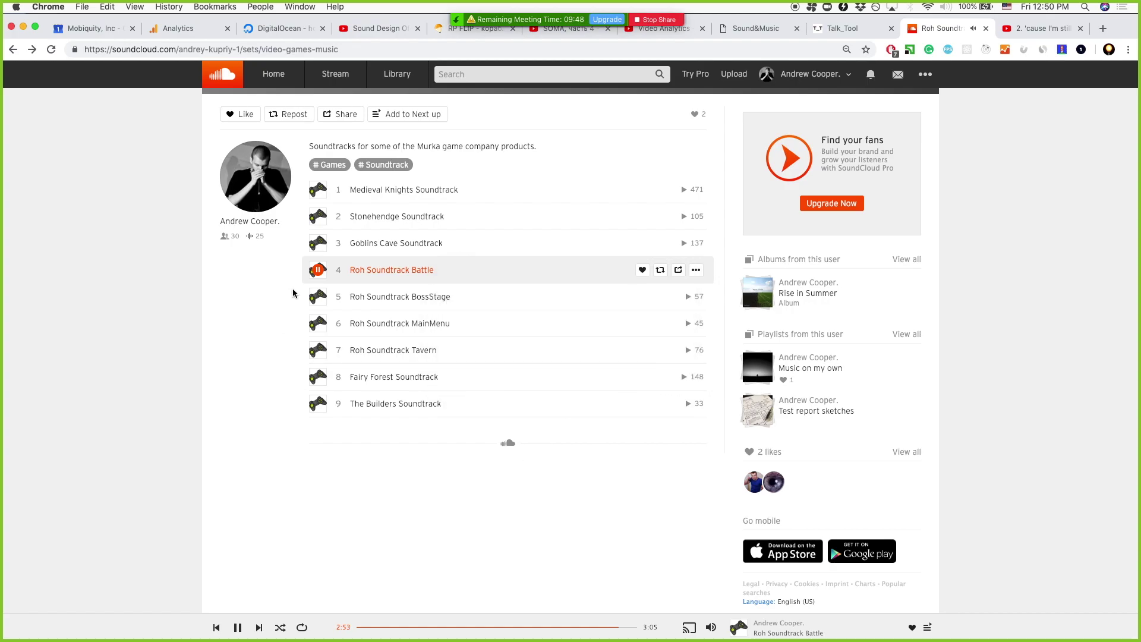
pyautogui.click(318, 270)
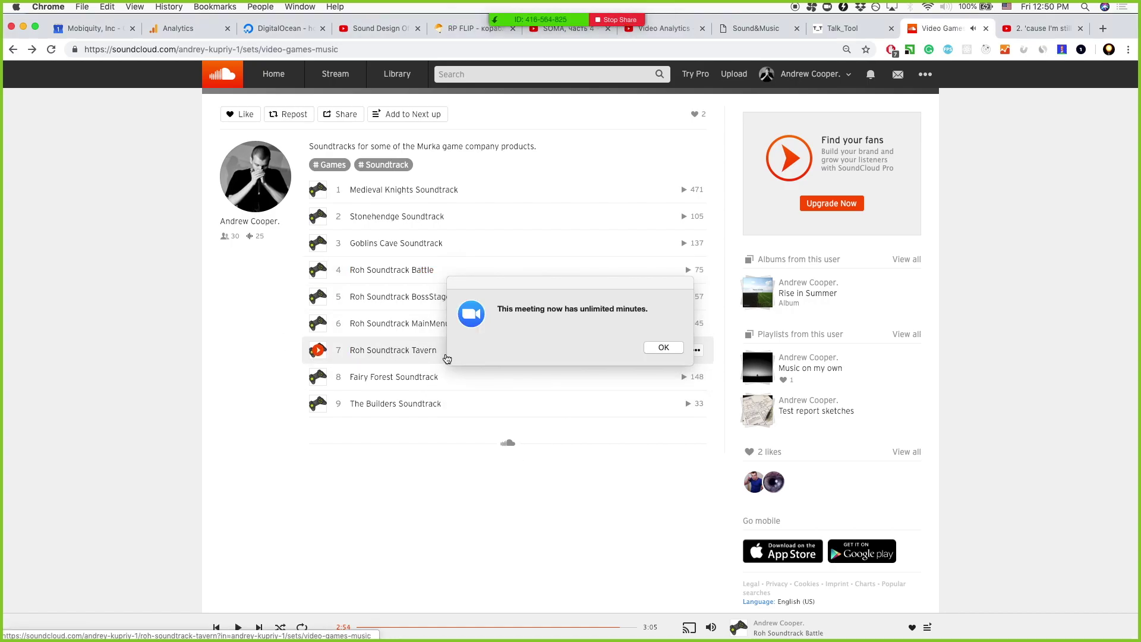
pyautogui.press('super+Tab')
pyautogui.press('super+Tab')
pyautogui.press('super+Tab')
pyautogui.press('super+Tab')
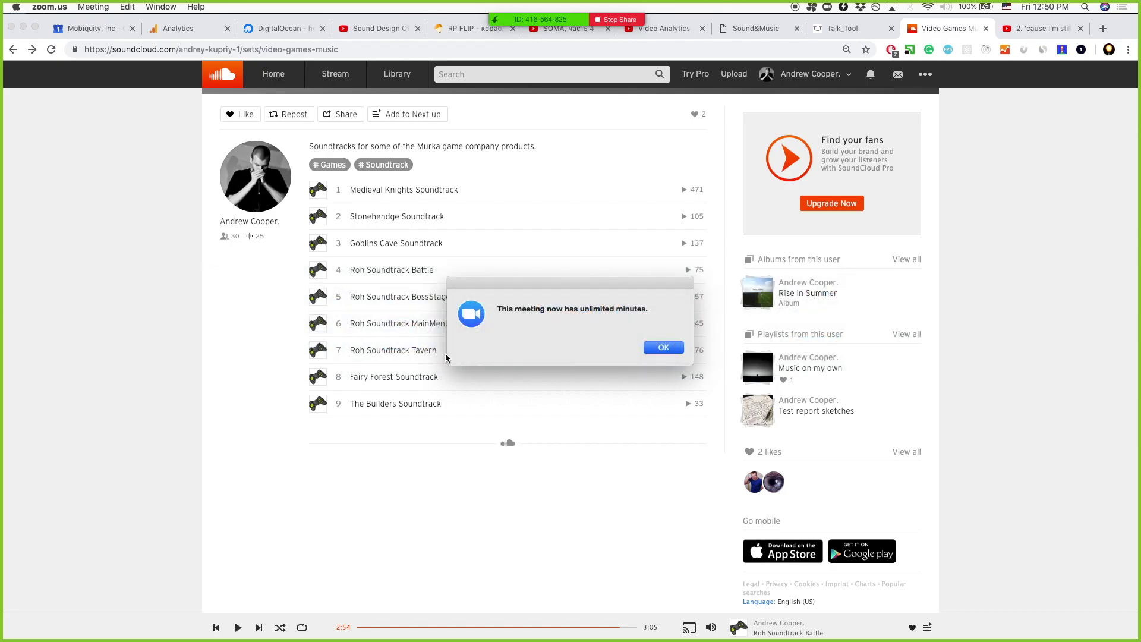